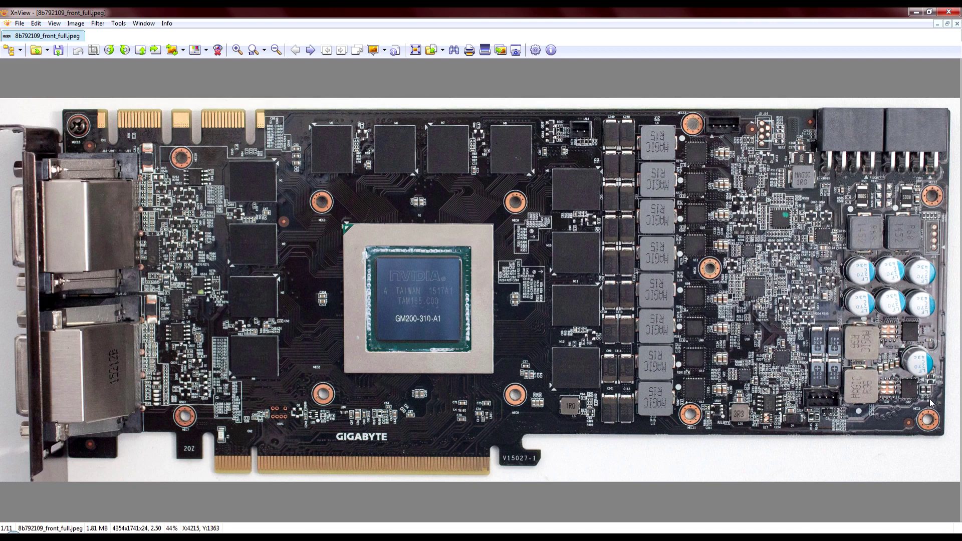
Step: Zoom out from the capacitor close-up to 50% to show the whole Gigabyte card photo
scroll(931, 403, up, 2)
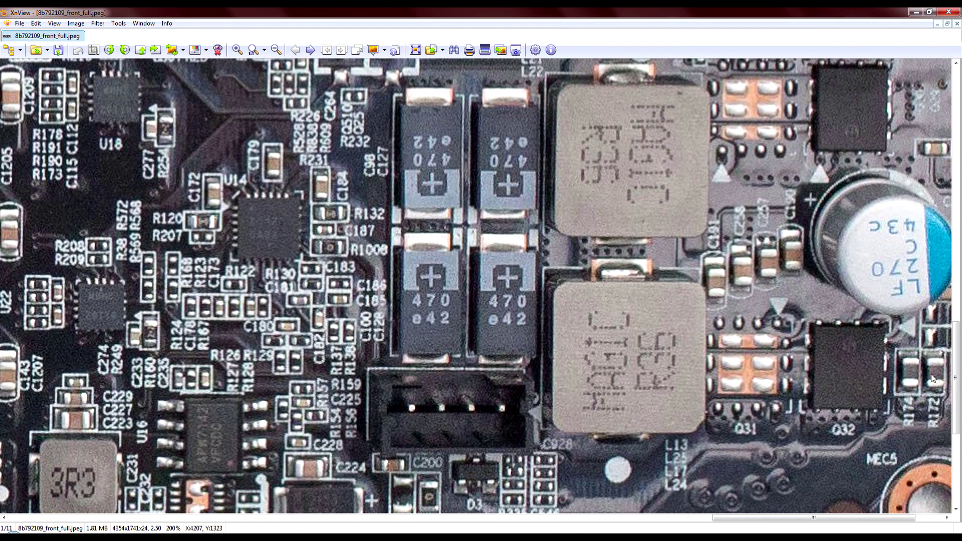
scroll(917, 375, down, 1)
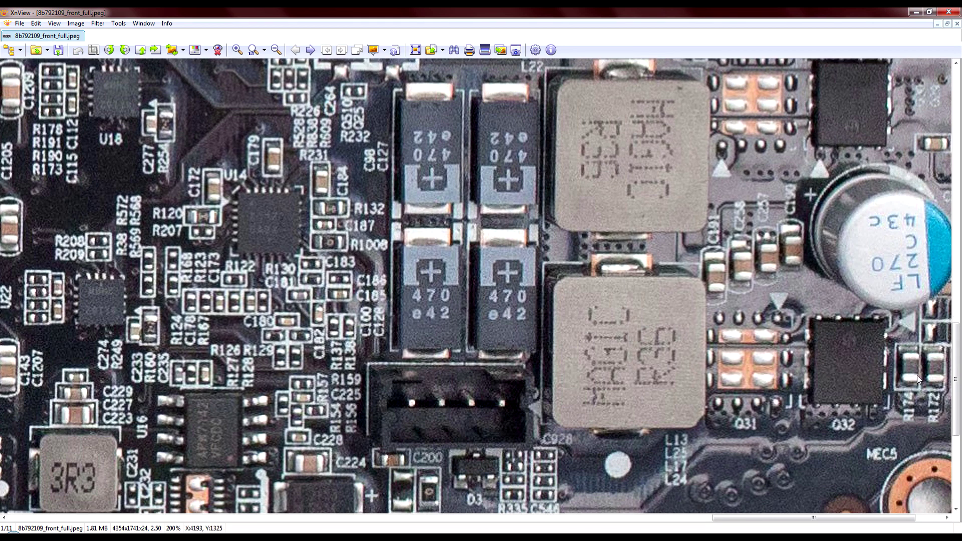
scroll(917, 375, down, 2)
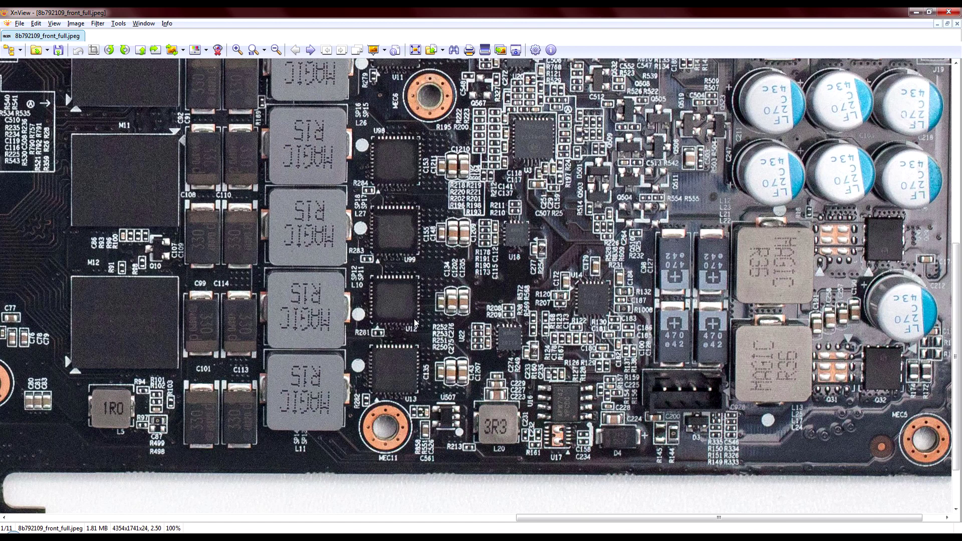
scroll(351, 279, down, 1)
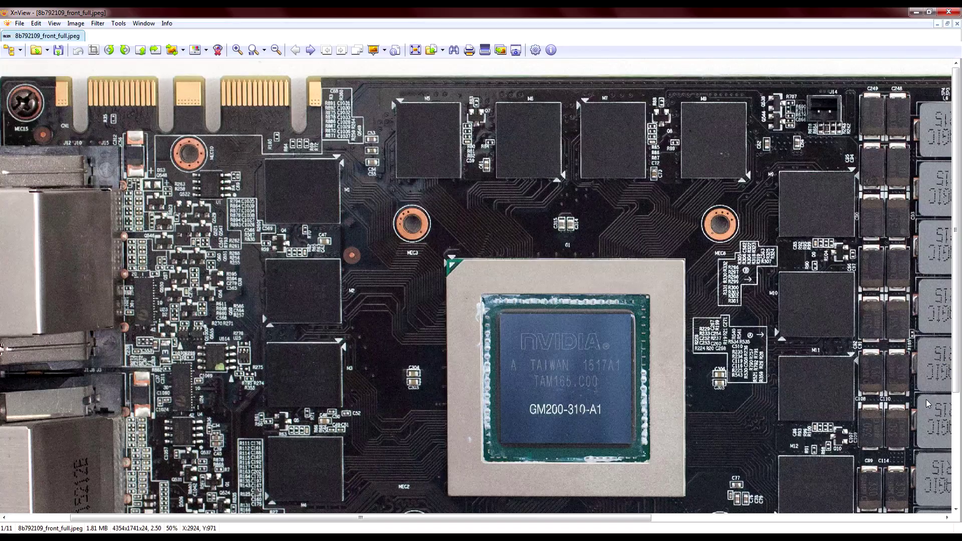
drag(623, 518, 914, 506)
drag(956, 373, 939, 488)
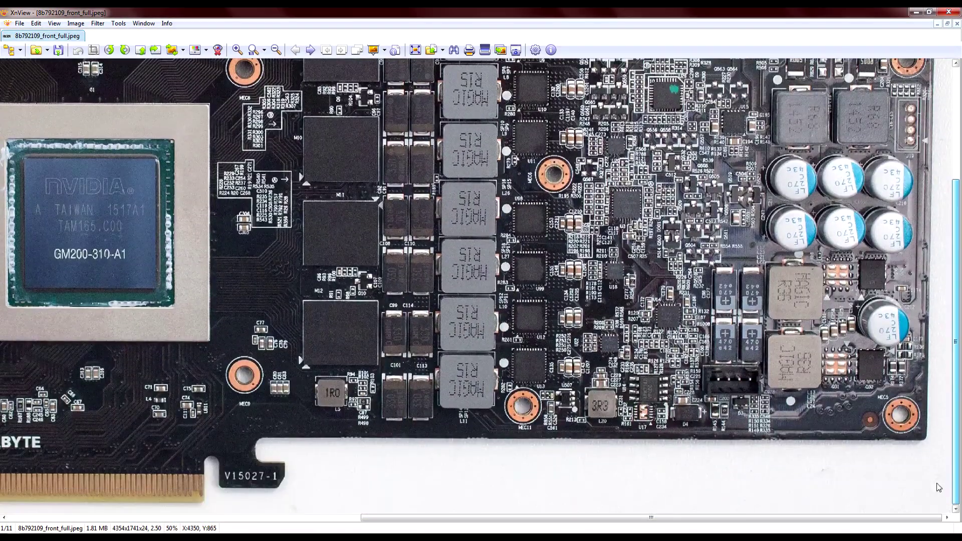
scroll(894, 375, down, 2)
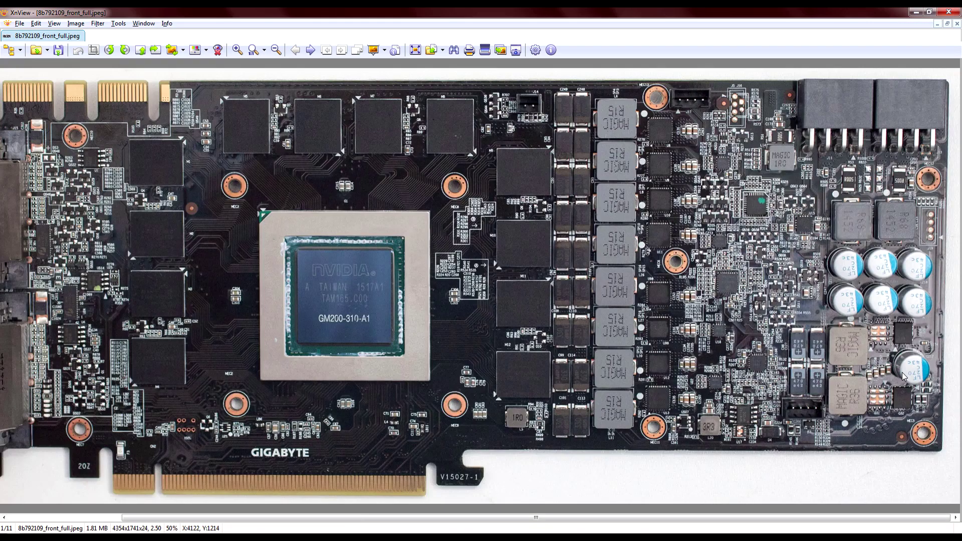
scroll(904, 377, up, 3)
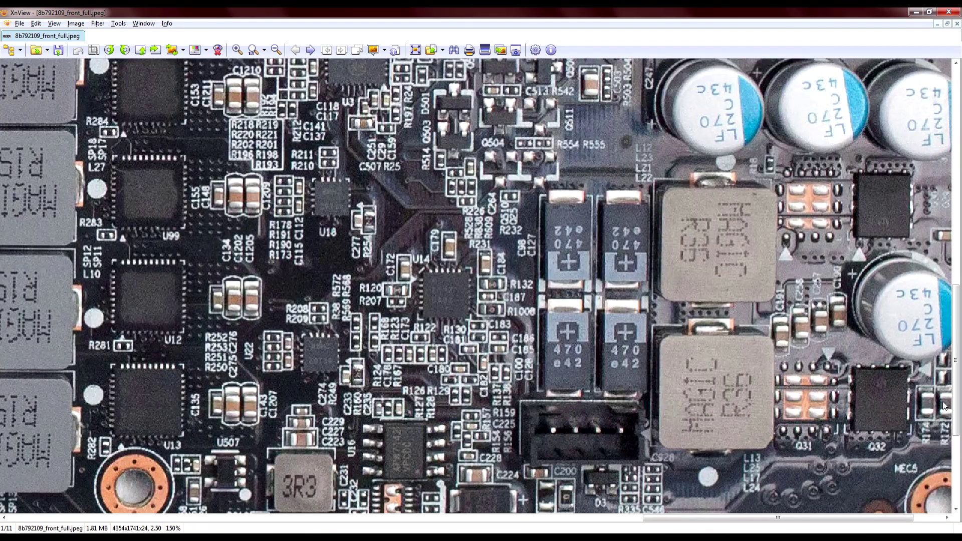
drag(778, 519, 865, 431)
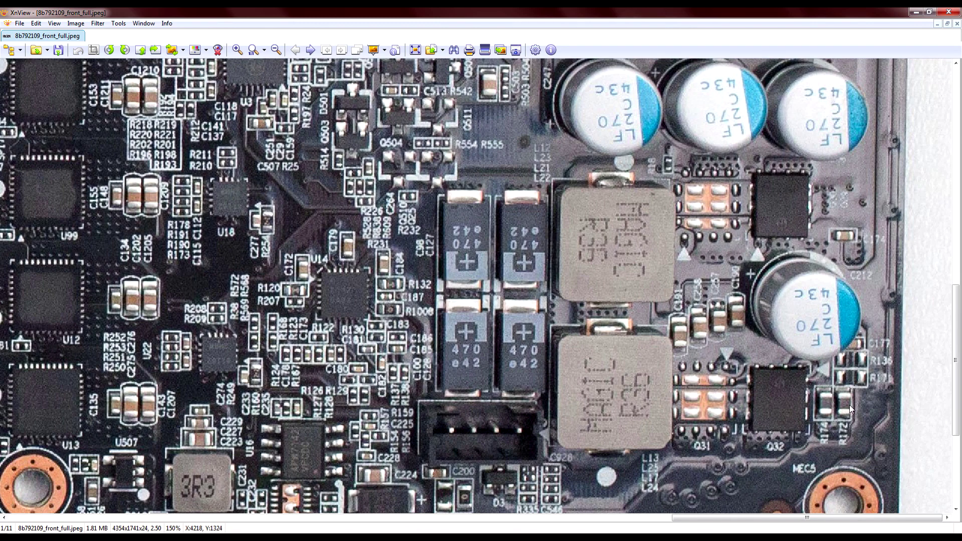
scroll(850, 405, down, 3)
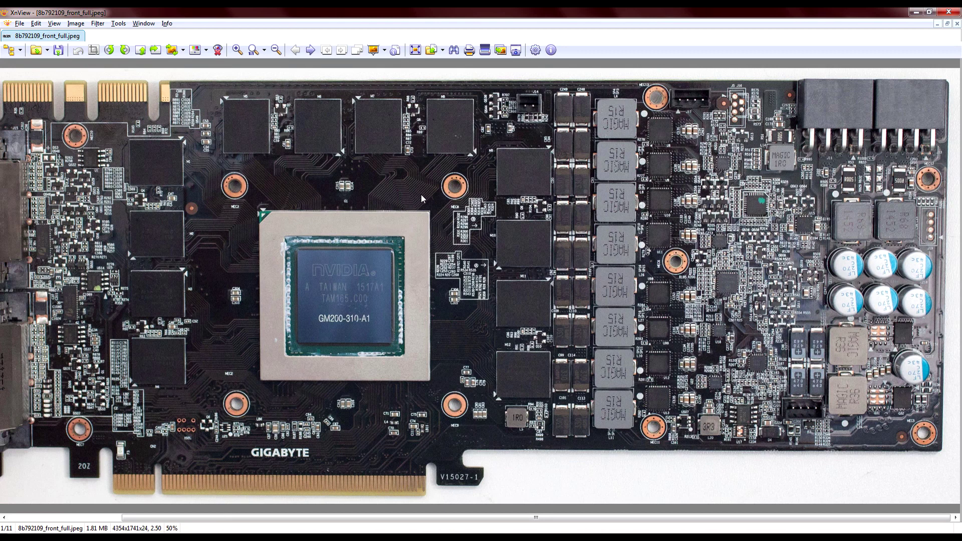
Step: Page forward through the next board photos in the folder
key(alt+space)
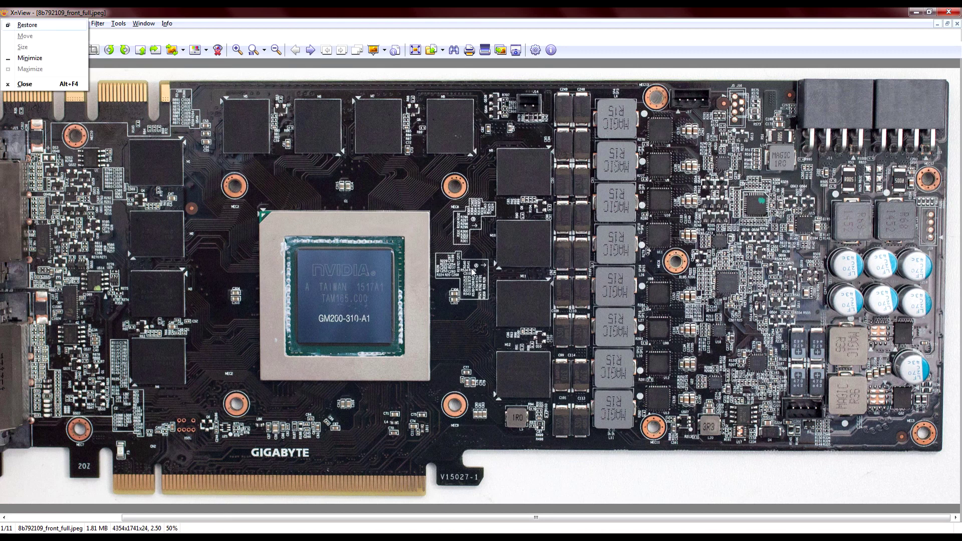
key(Escape)
key(Page_Down)
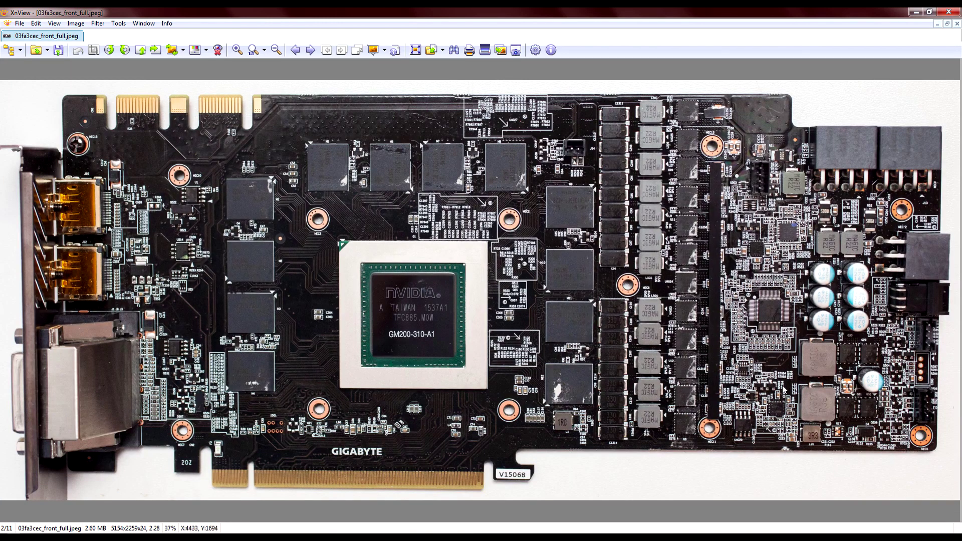
key(Page_Down)
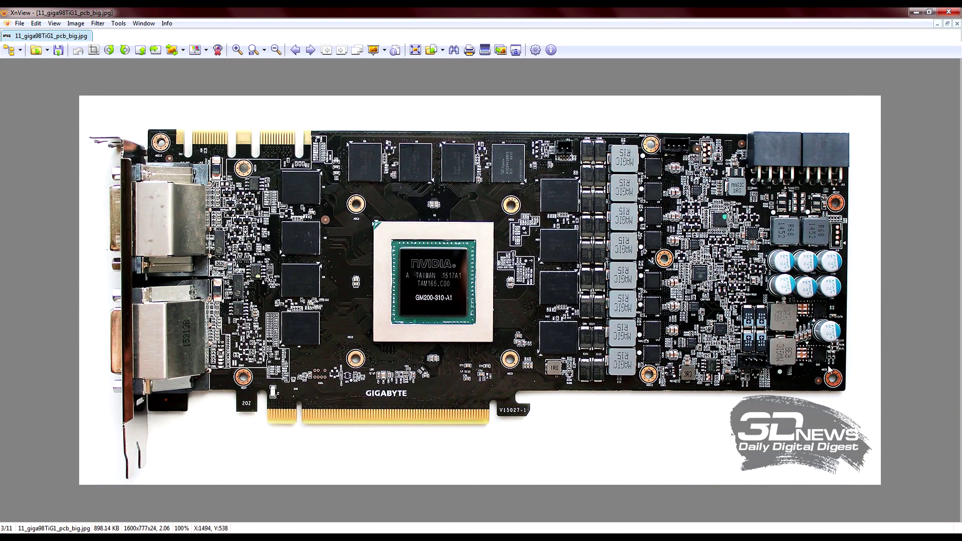
key(Page_Down)
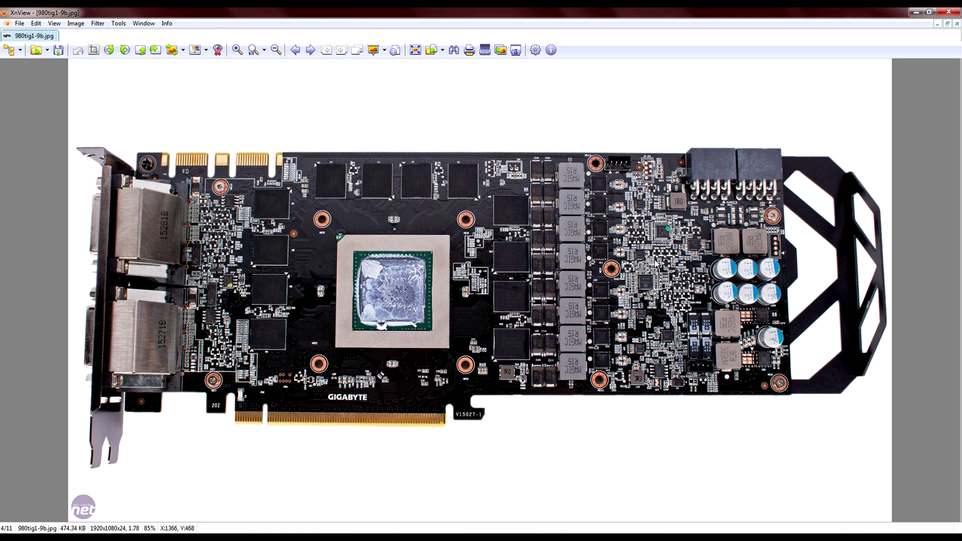
Step: Zoom in and pan across the current board photo, then zoom back out
scroll(637, 266, up, 3)
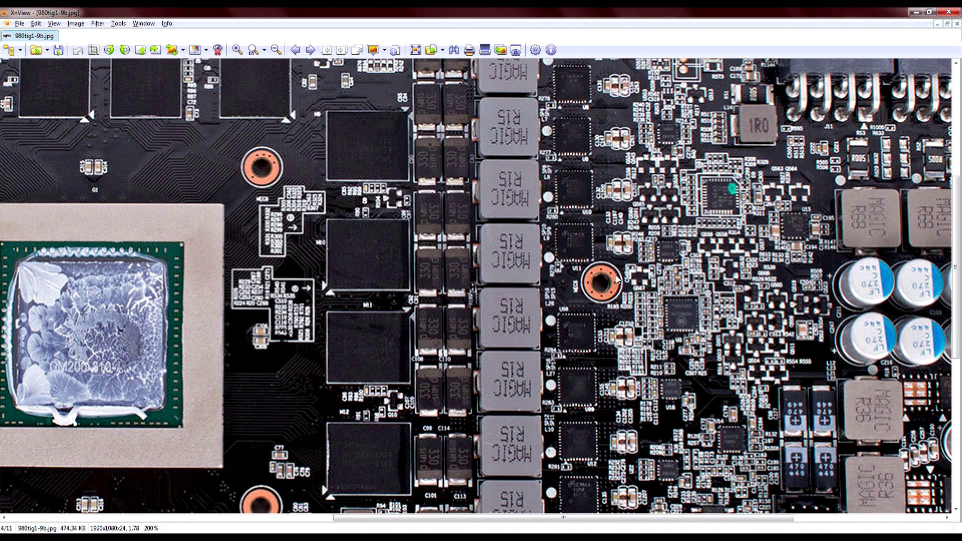
drag(483, 519, 635, 523)
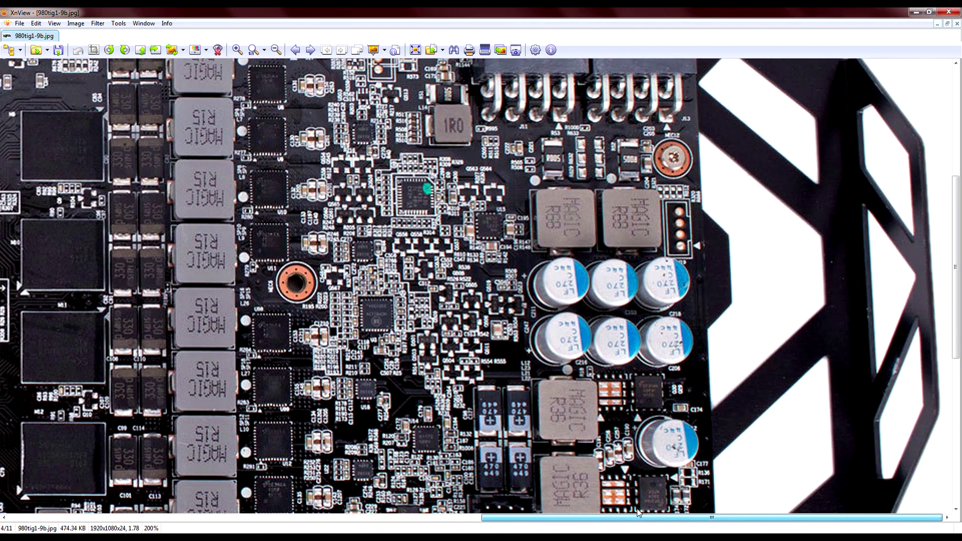
drag(957, 294, 956, 334)
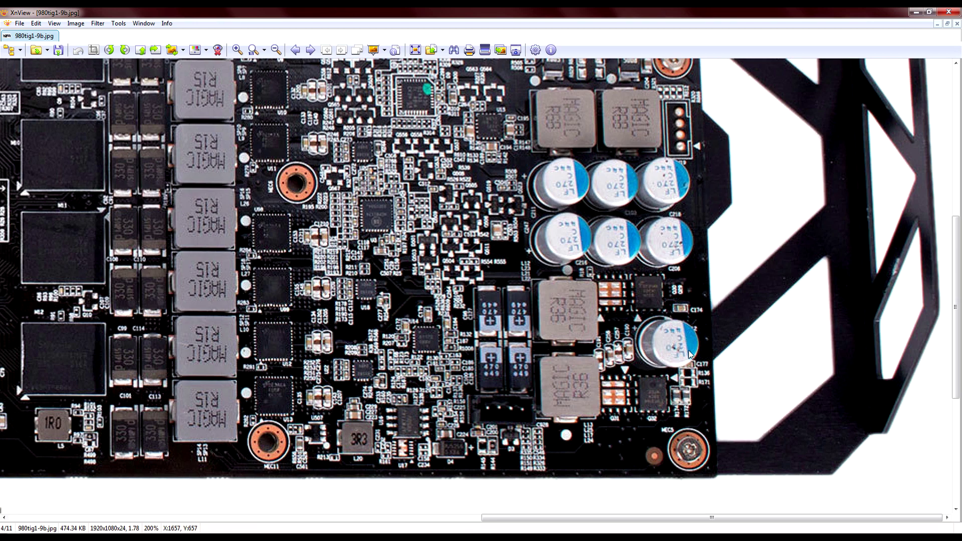
scroll(687, 351, down, 1)
Step: Zoom the VRM2 photo to 150% on the 470 capacitors beside the MAGIC R15 inductors
scroll(742, 366, down, 1)
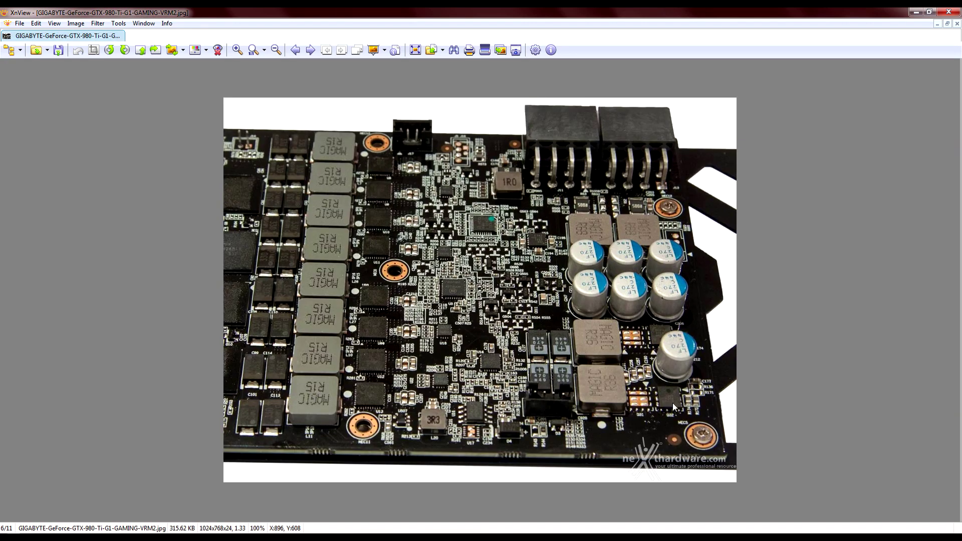
scroll(702, 404, up, 1)
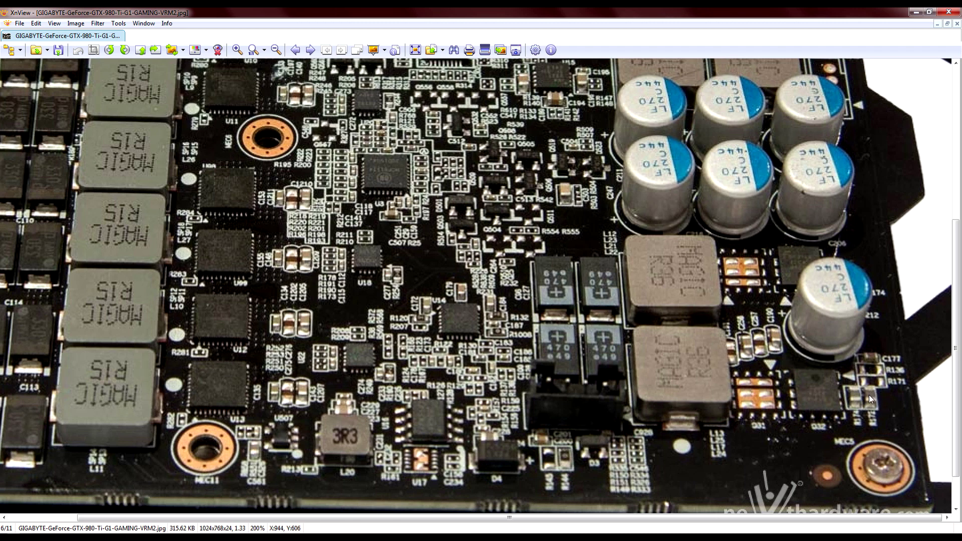
scroll(852, 266, down, 2)
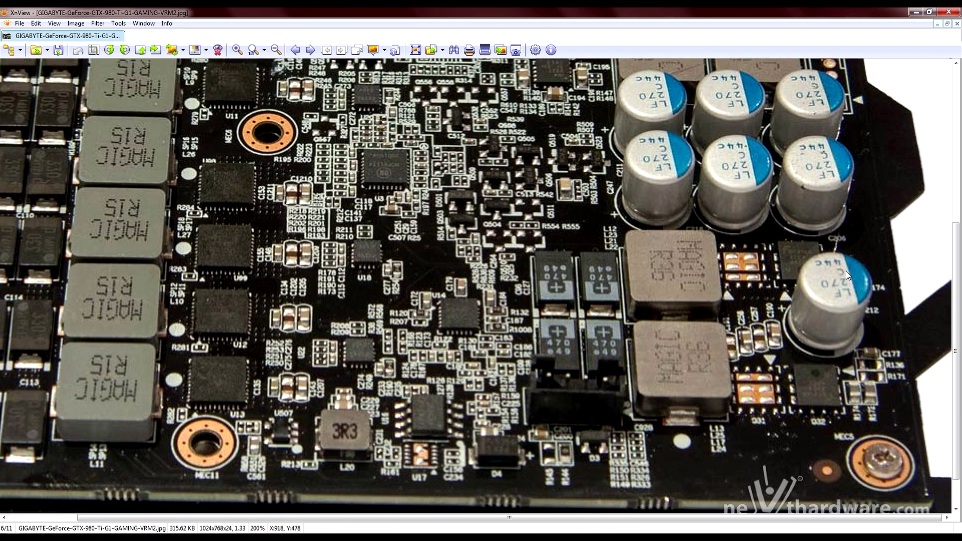
scroll(715, 261, up, 1)
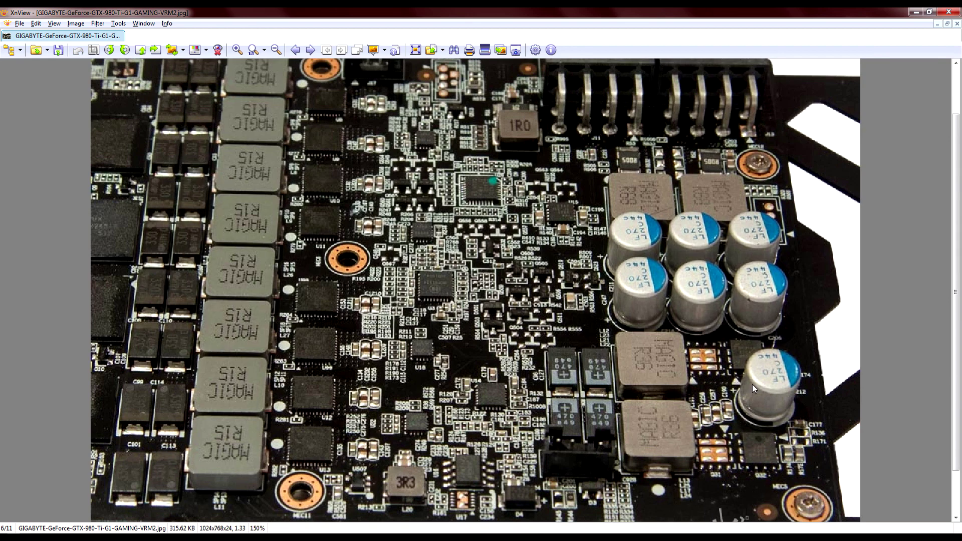
scroll(749, 425, down, 1)
scroll(745, 415, up, 1)
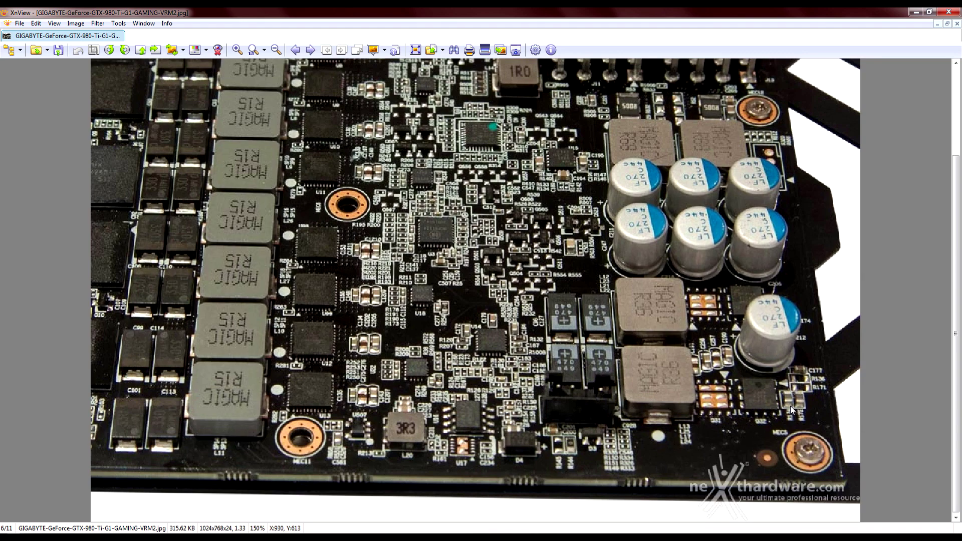
Step: Page back to image 1 of 11, the front photo 8b792109_front_full.jpeg
key(Page_Up)
key(Page_Up)
key(Page_Up)
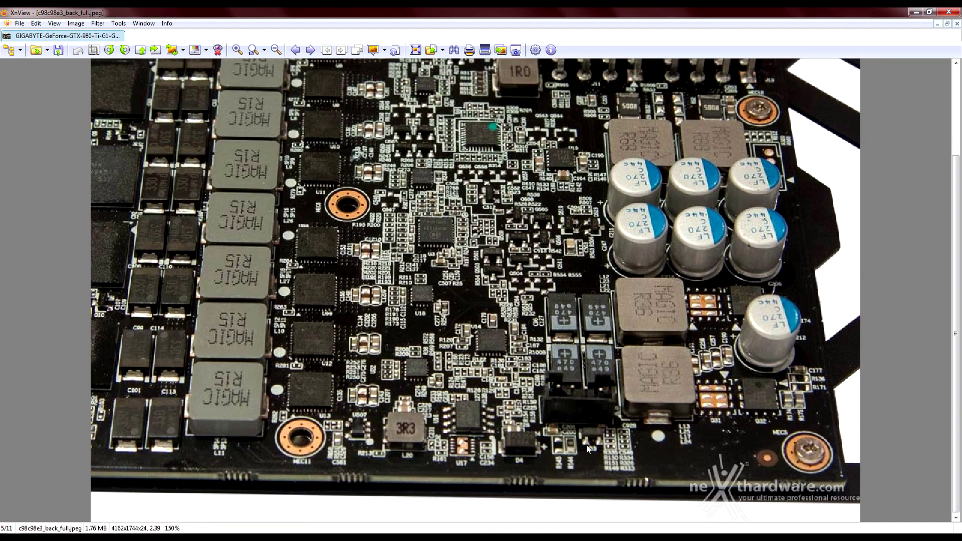
key(Page_Up)
key(Page_Up)
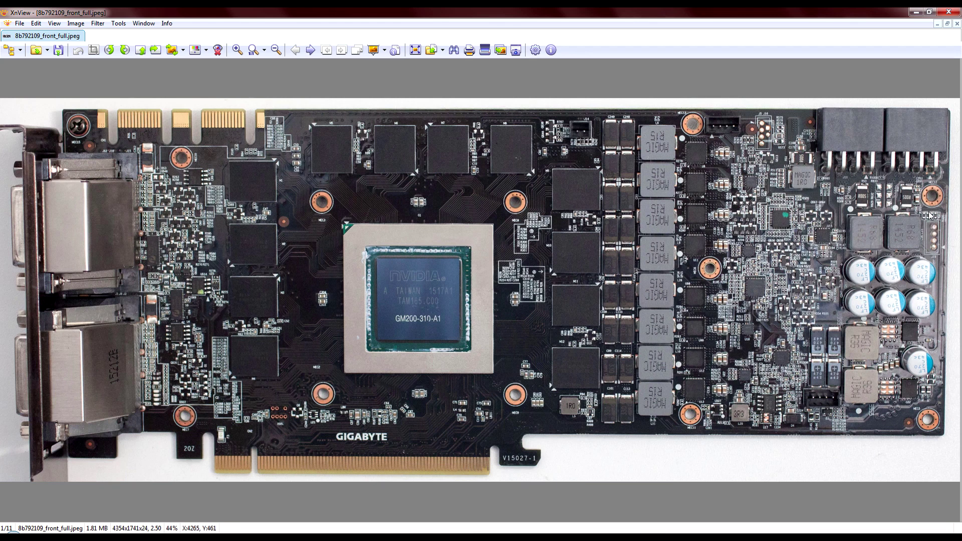
Step: Zoom to 200% on the four 470 capacitors beside the R35 inductors near Q31 and Q32
scroll(925, 209, up, 2)
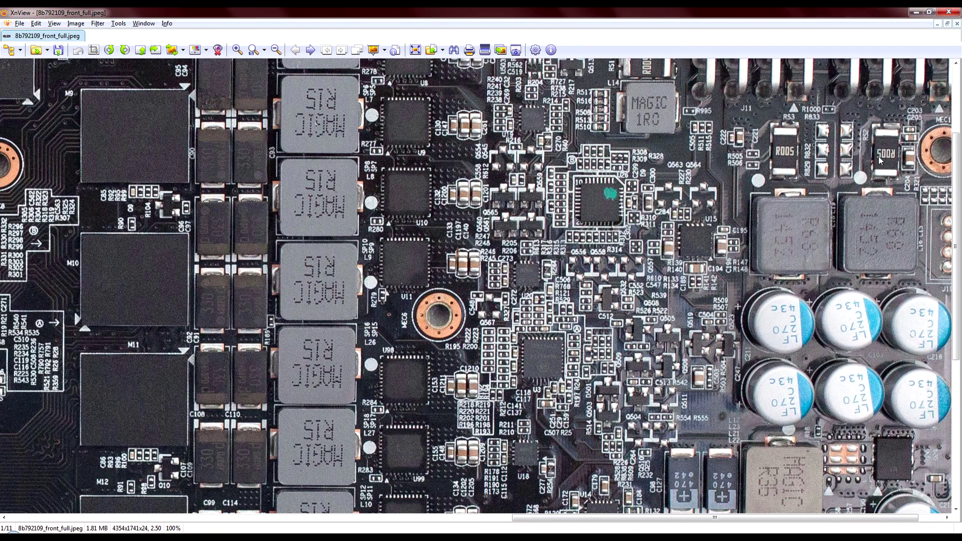
scroll(878, 254, down, 2)
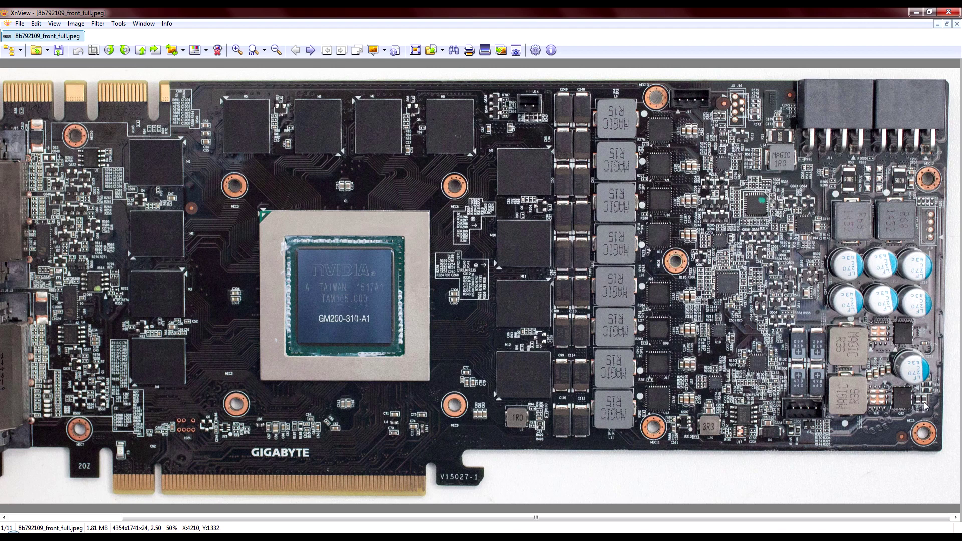
scroll(924, 409, up, 2)
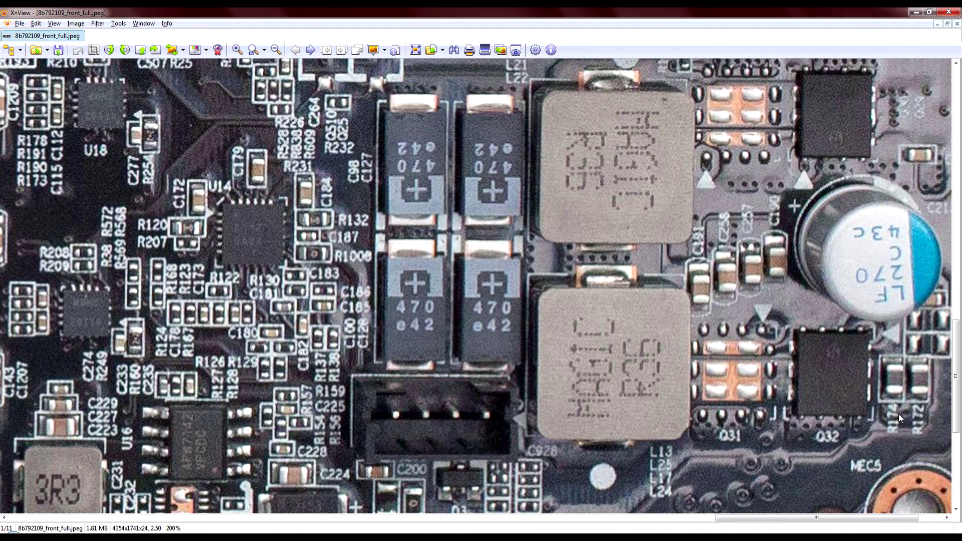
scroll(909, 393, down, 2)
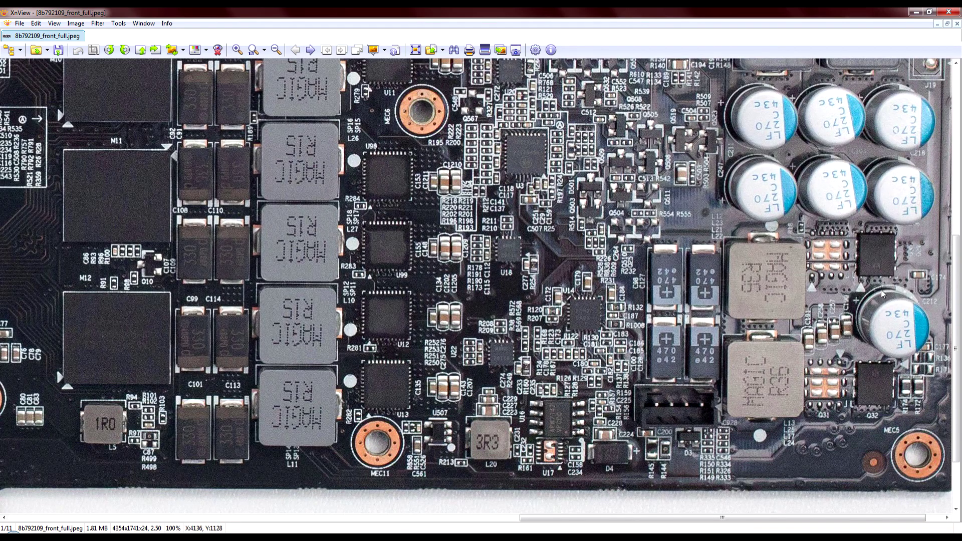
scroll(820, 206, up, 3)
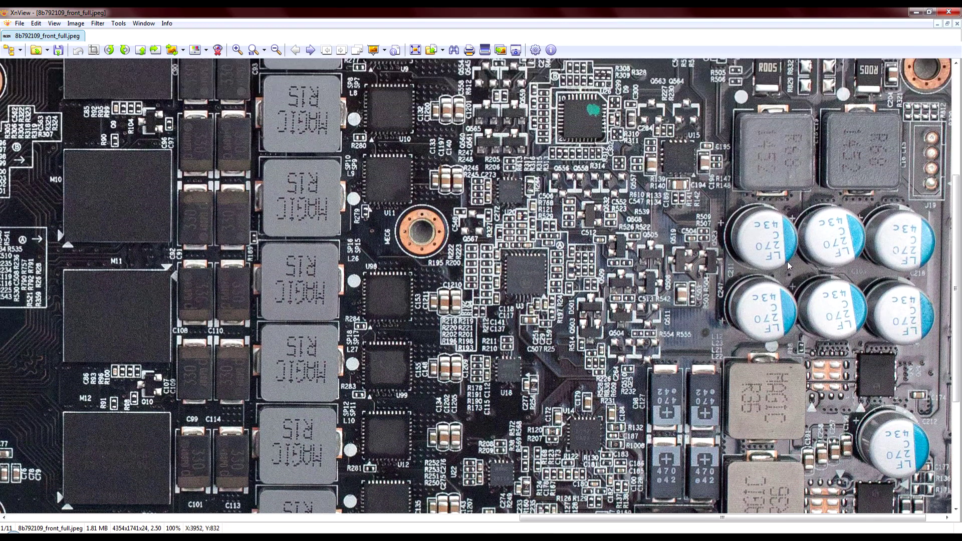
scroll(787, 262, up, 4)
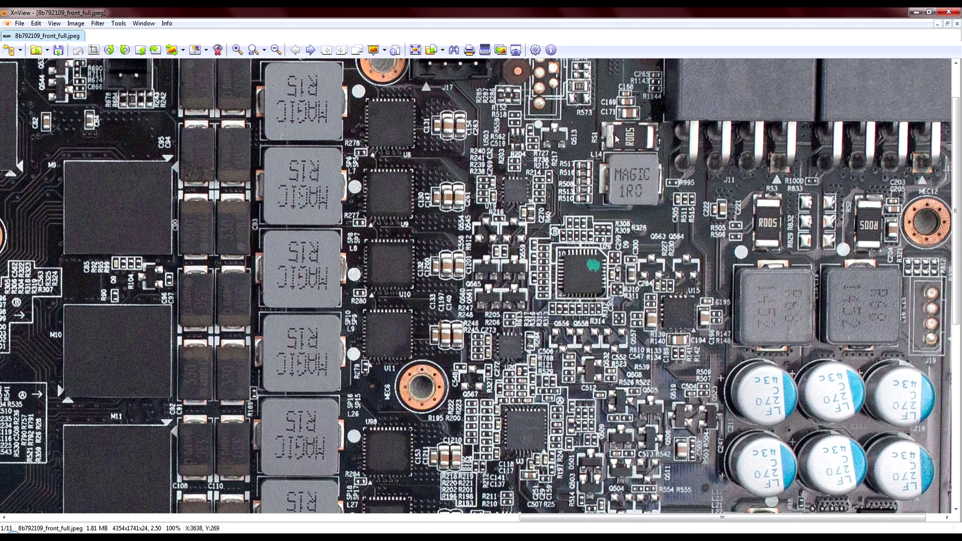
scroll(837, 332, down, 5)
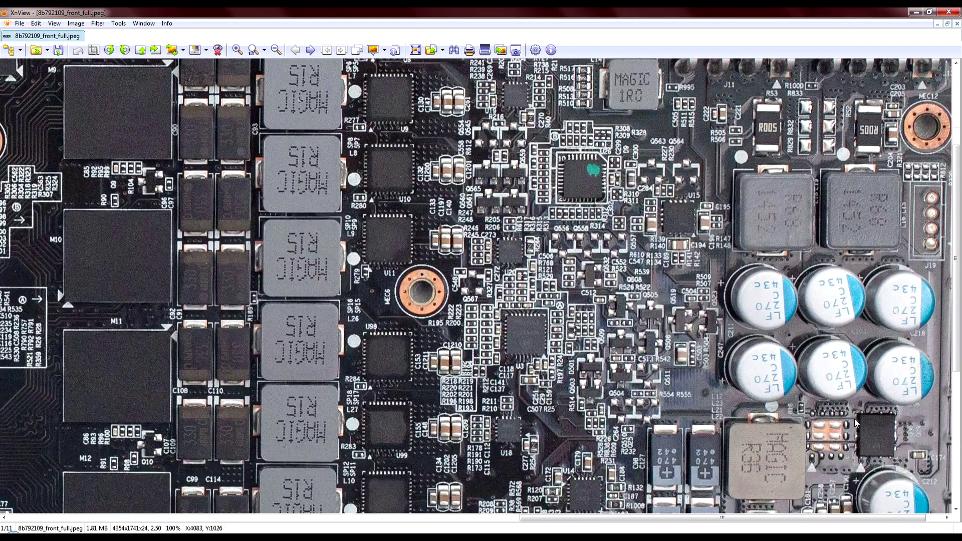
scroll(867, 422, down, 1)
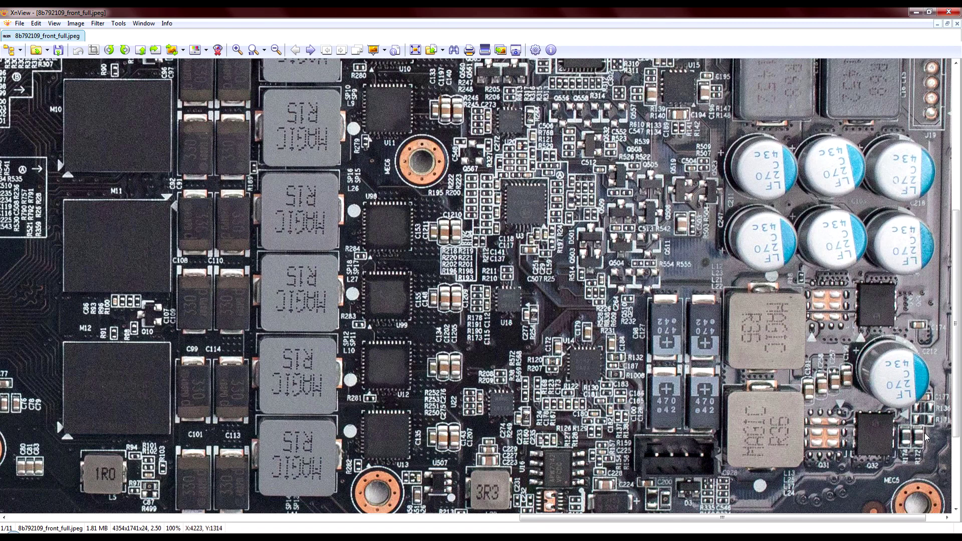
drag(929, 428, 900, 452)
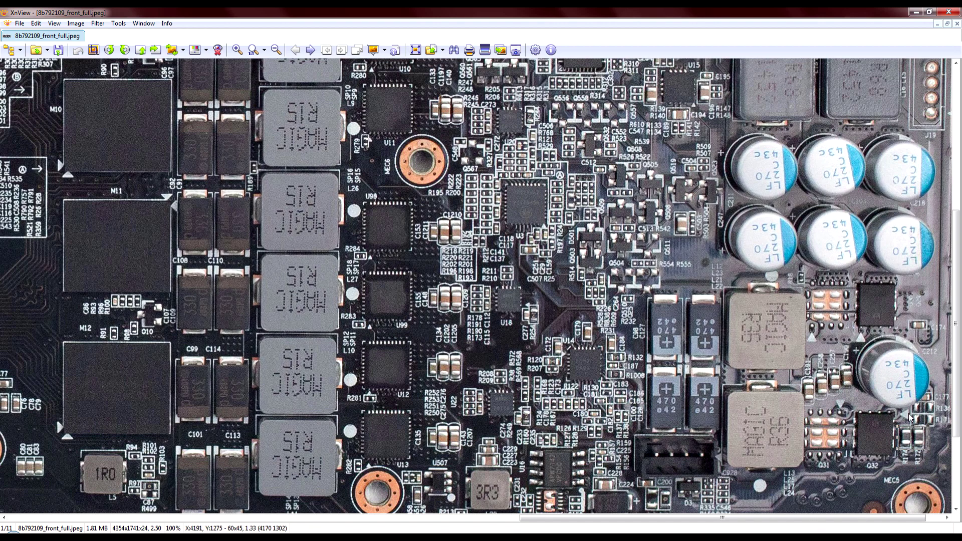
drag(899, 427, 908, 437)
click(911, 431)
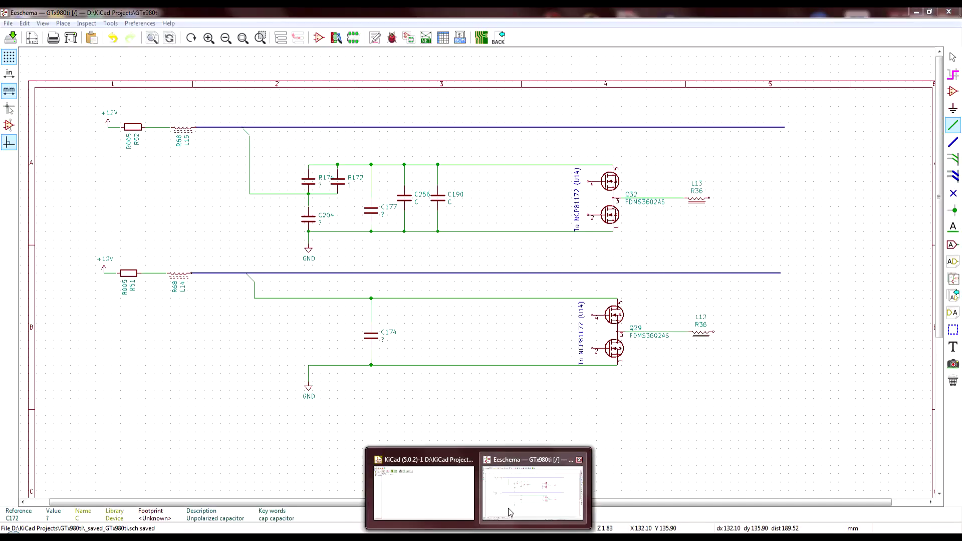
Step: Bring the Eeschema GTx980ti schematic window to the front
click(534, 486)
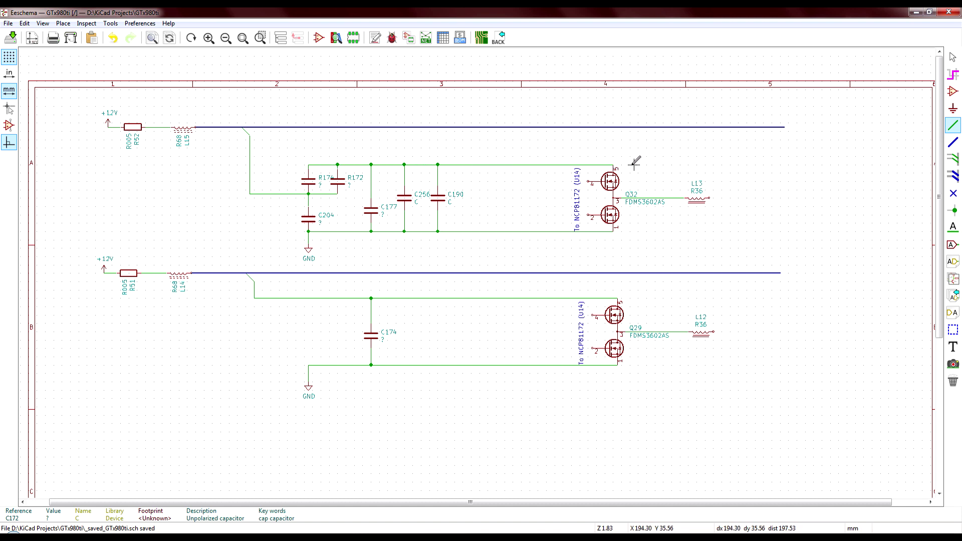
scroll(634, 162, up, 3)
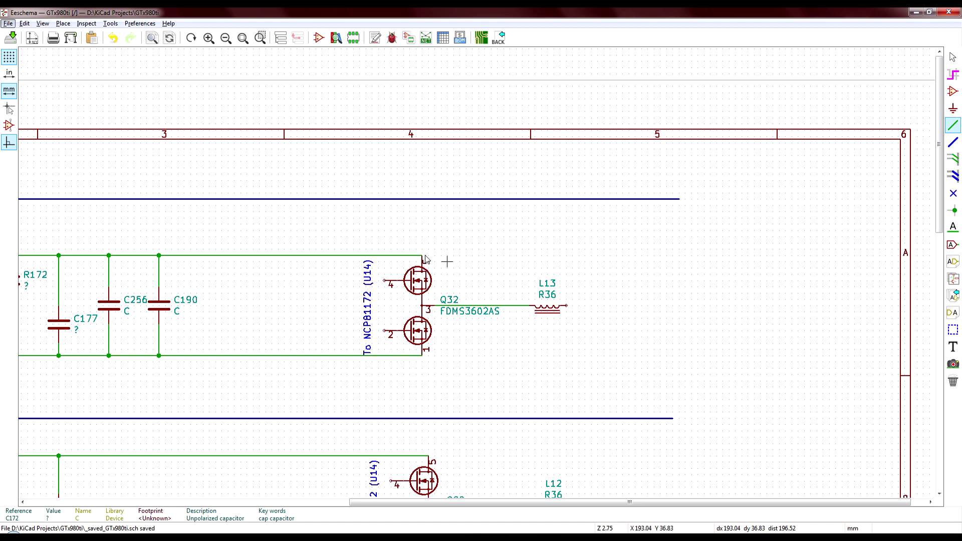
key(alt+Tab)
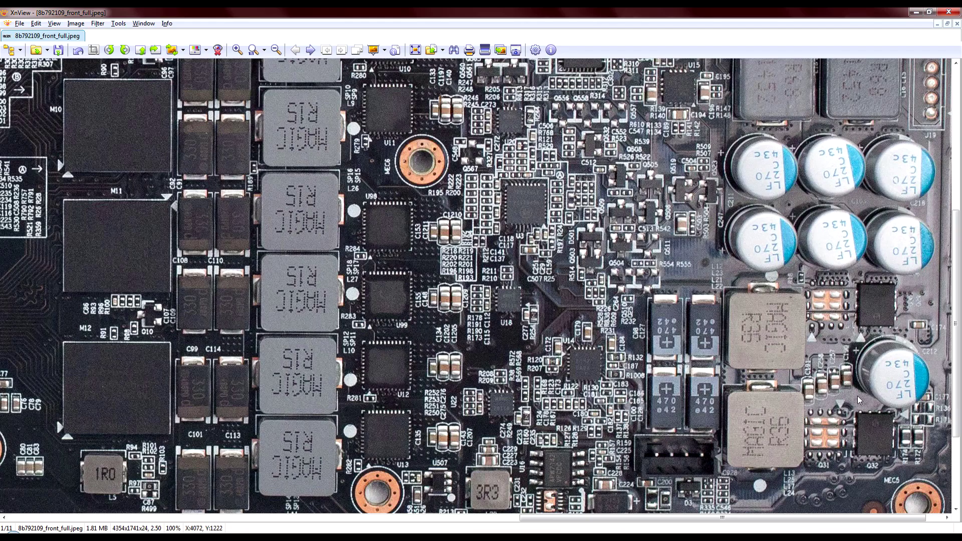
key(alt+Tab)
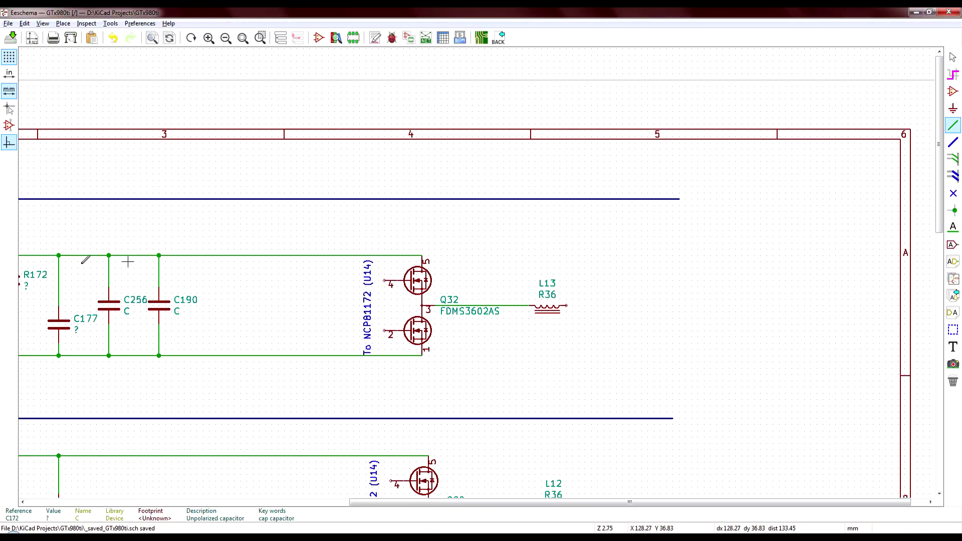
key(alt+Tab)
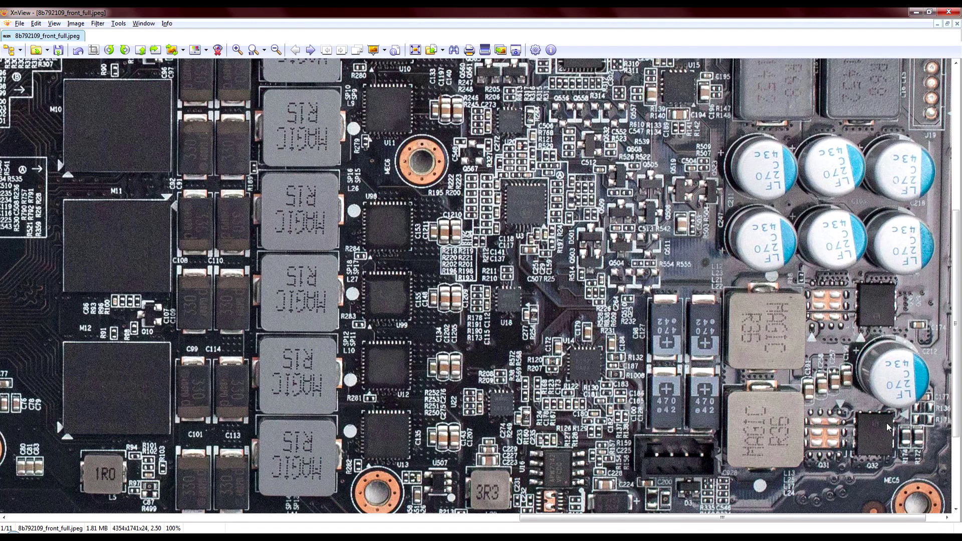
key(alt+Tab)
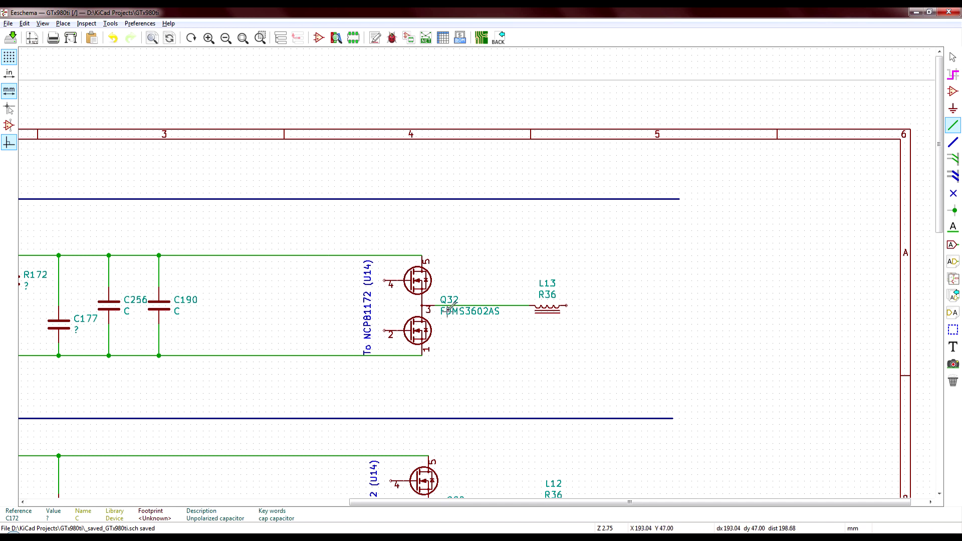
key(alt+Tab)
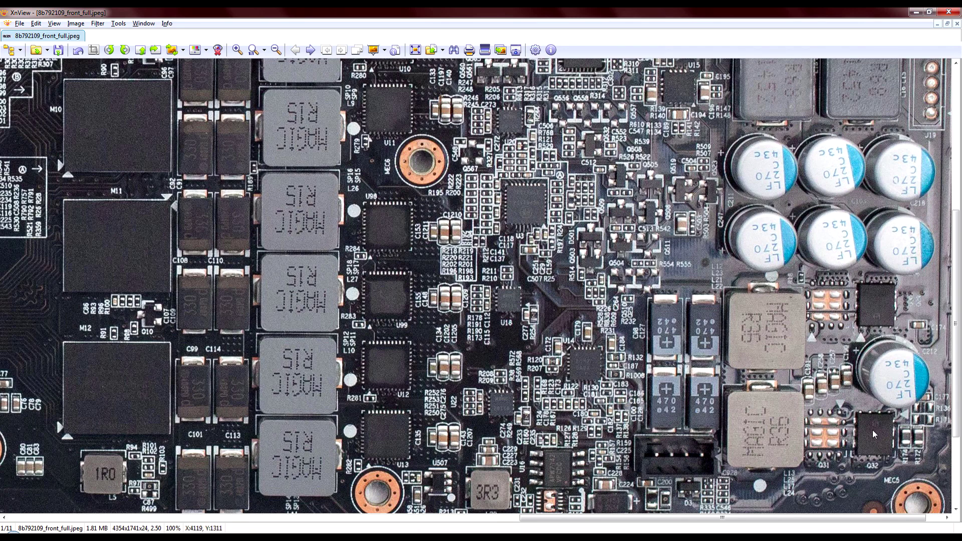
key(alt+Tab)
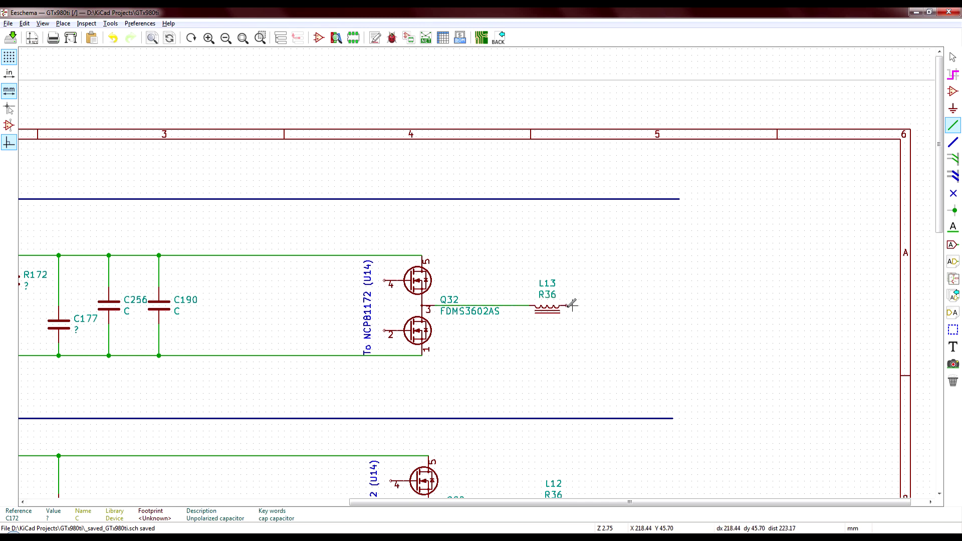
key(alt+Tab)
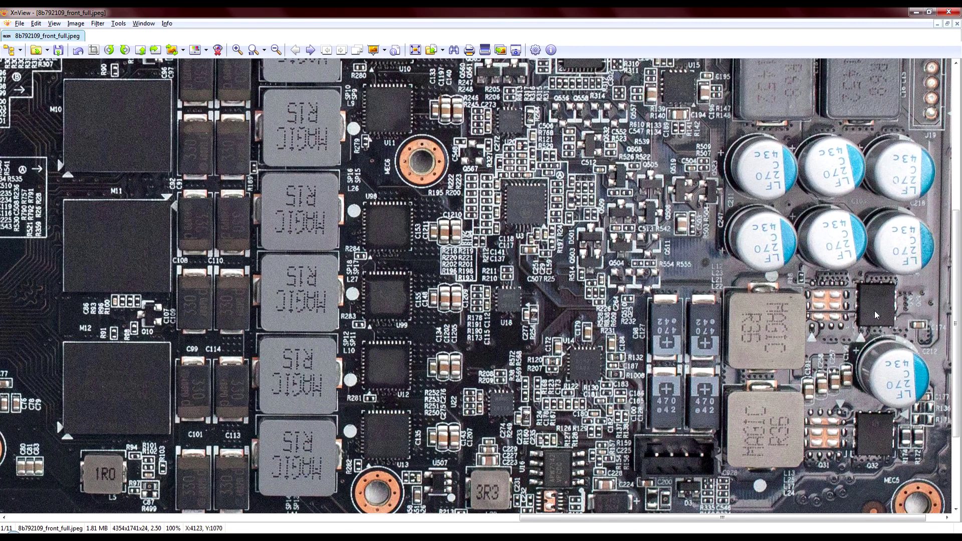
key(alt+Tab)
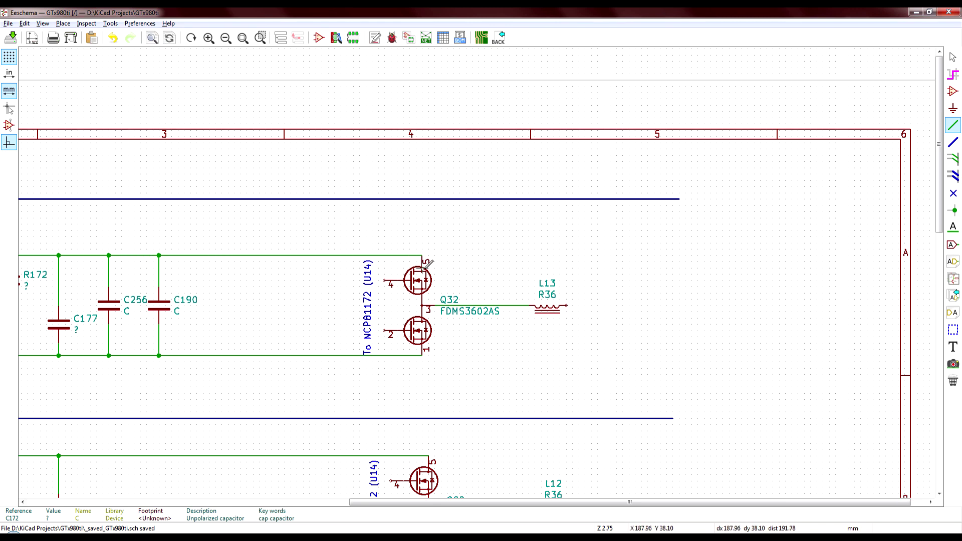
key(alt+Tab)
key(alt+Tab)
Step: Pan the schematic with the scrollbars, then switch to the board close-up near Q32, C177 and R136
scroll(464, 393, down, 2)
scroll(216, 338, up, 1)
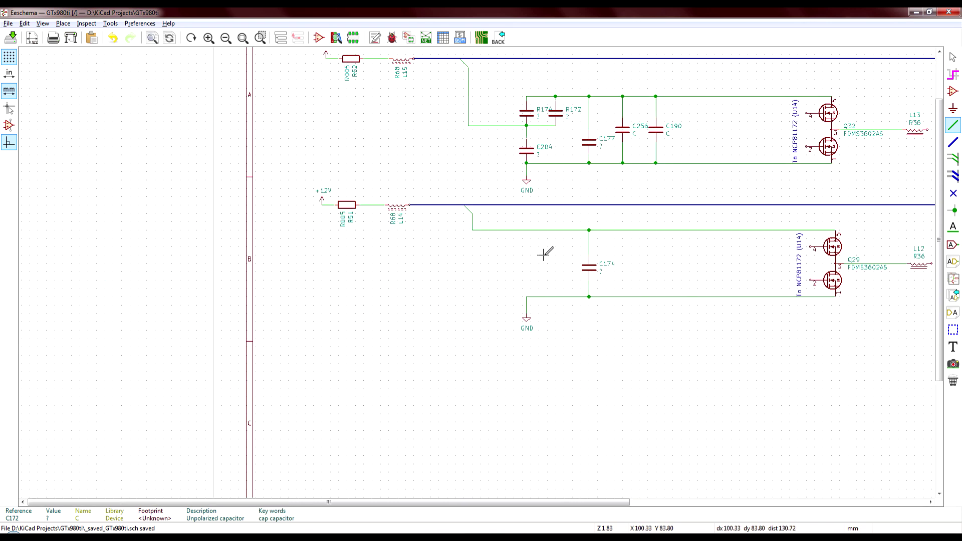
drag(421, 500, 501, 500)
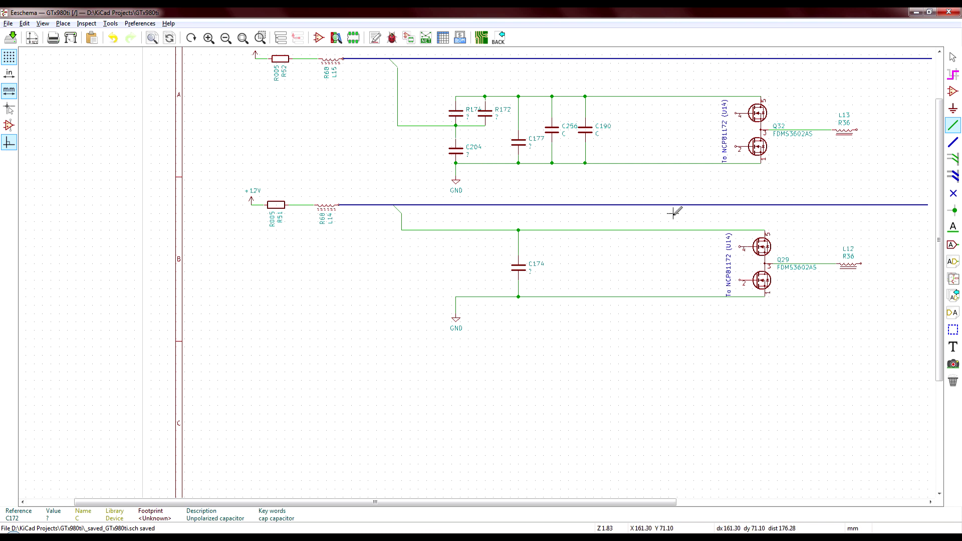
drag(939, 239, 938, 220)
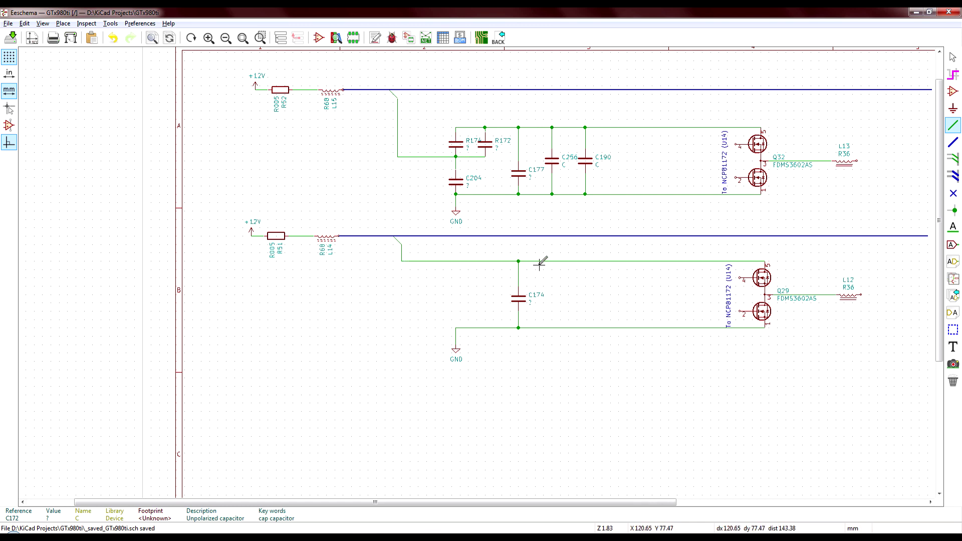
key(alt+Tab)
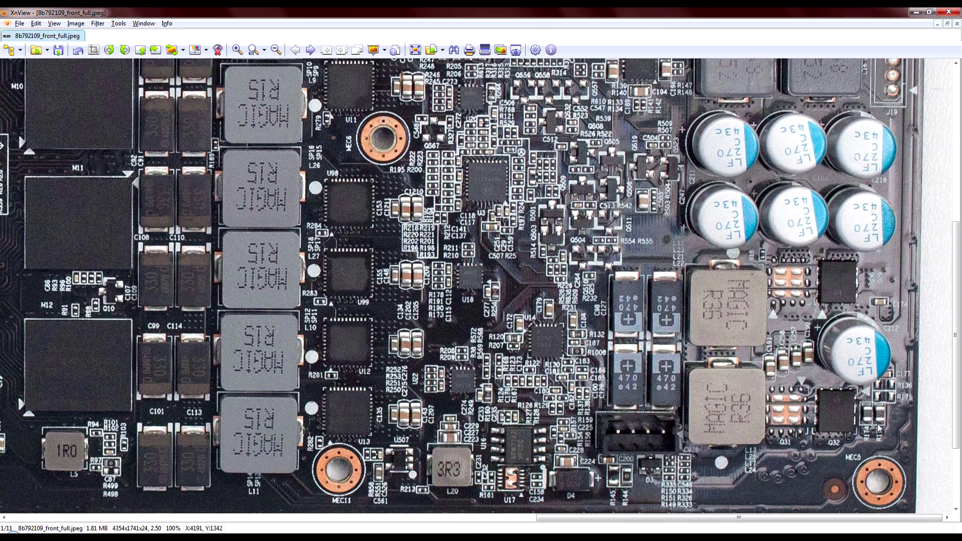
mouse_move(501, 537)
Step: Play the VLC board close-up video and pause it around 00:27 on the damaged pads
click(454, 466)
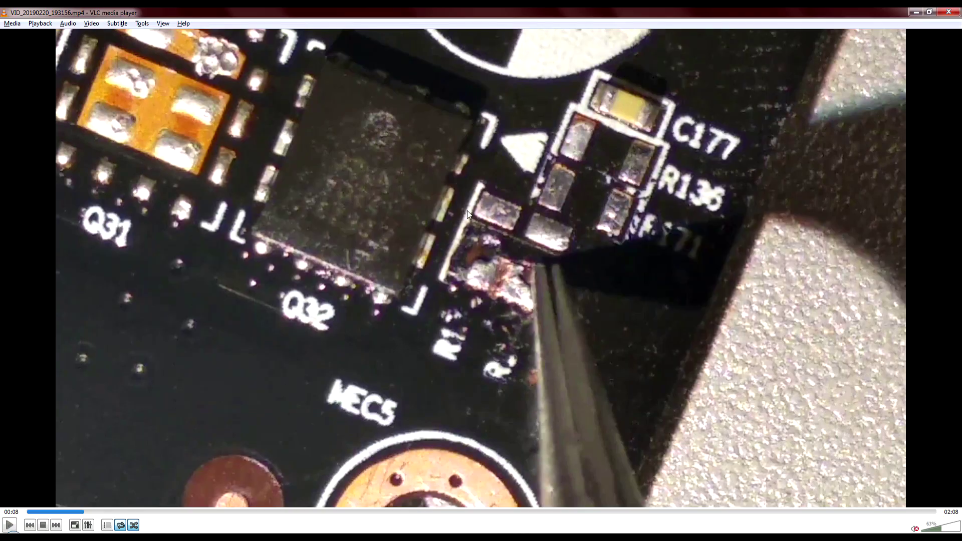
click(10, 525)
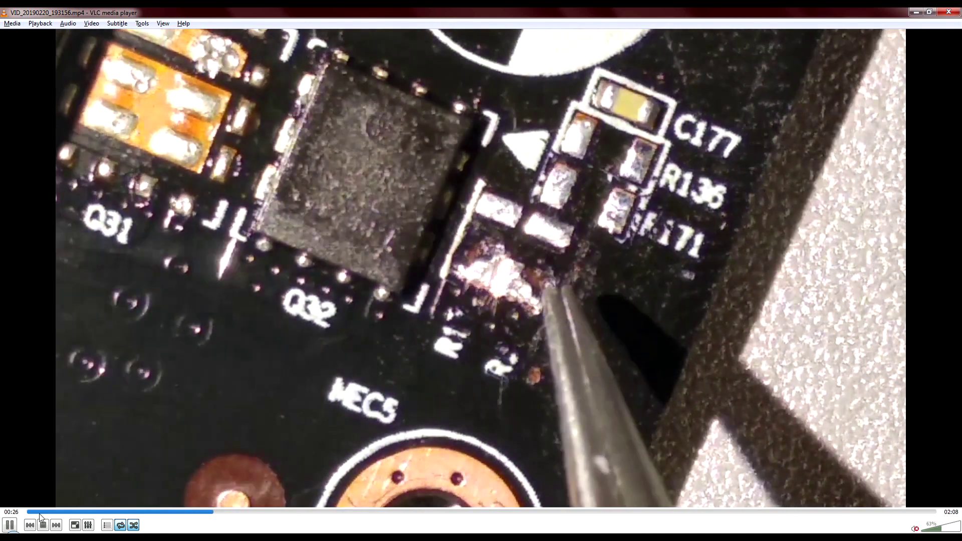
key(space)
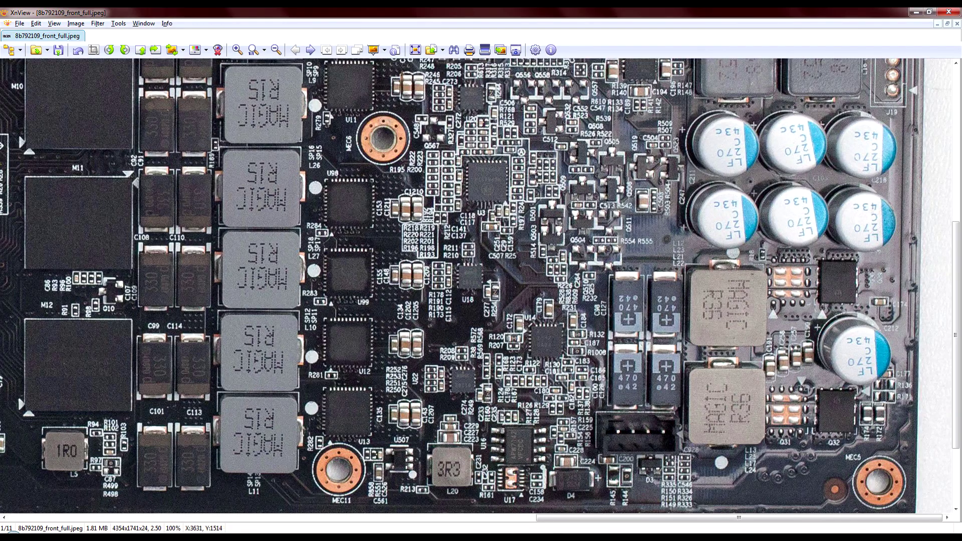
mouse_move(501, 537)
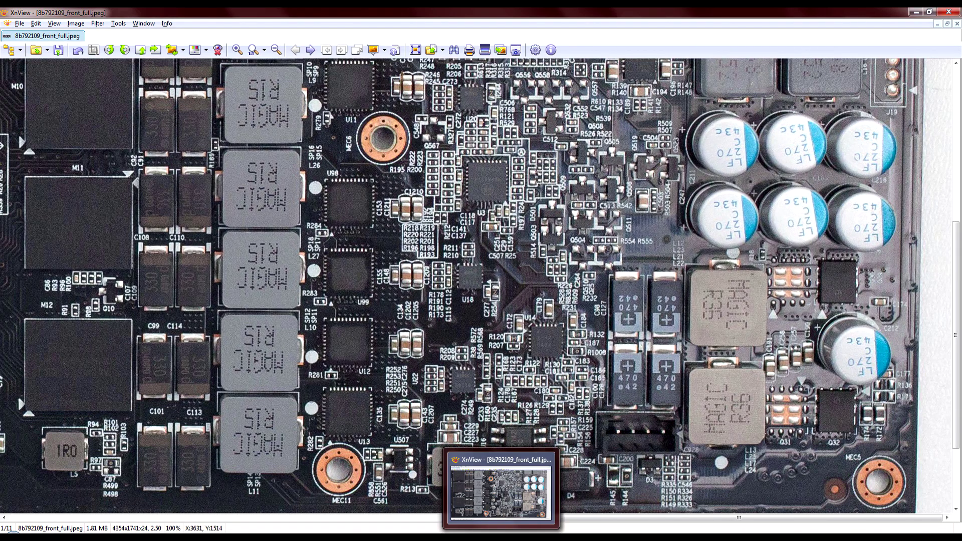
click(535, 481)
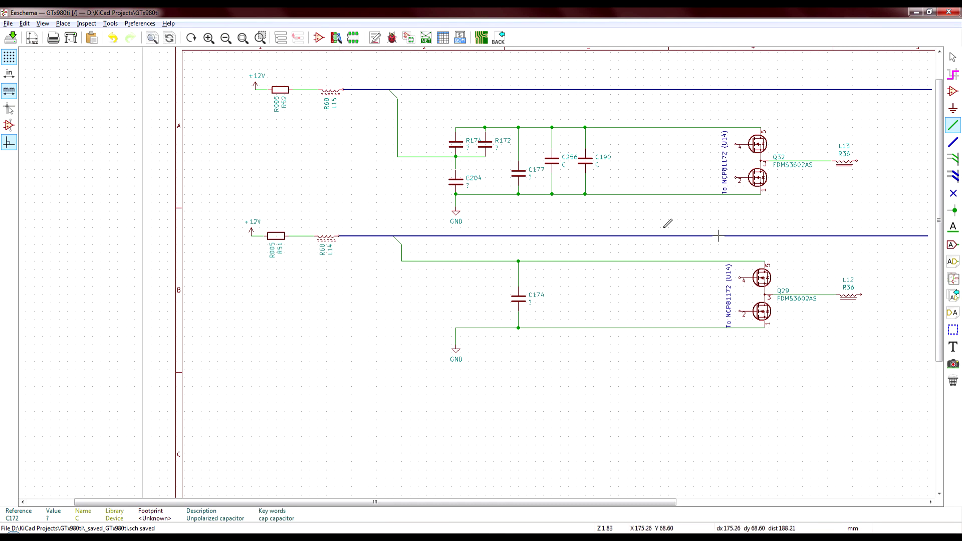
key(alt+Tab)
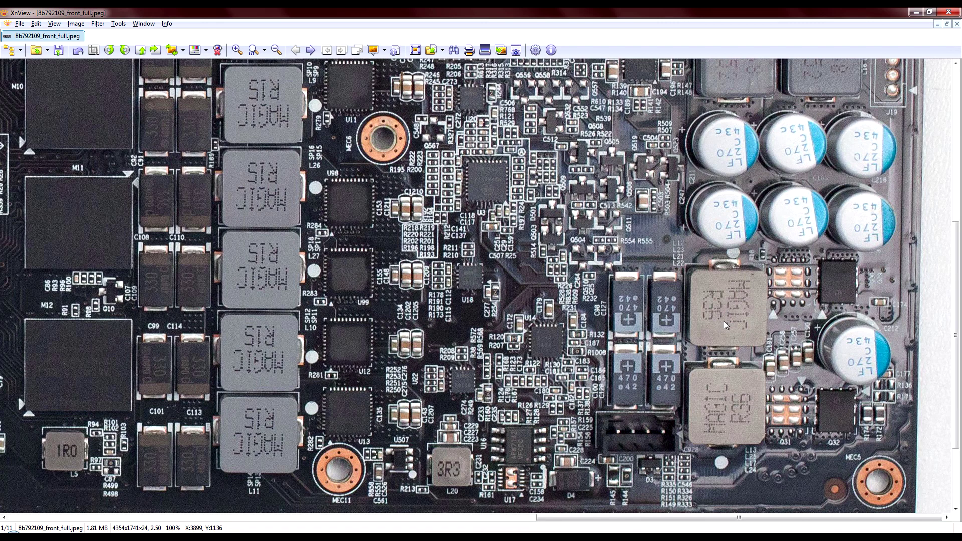
key(alt+Tab)
Step: Zoom out to 50% and pan across the whole-card photo, then return to the Eeschema schematic
scroll(627, 387, down, 1)
scroll(459, 330, down, 1)
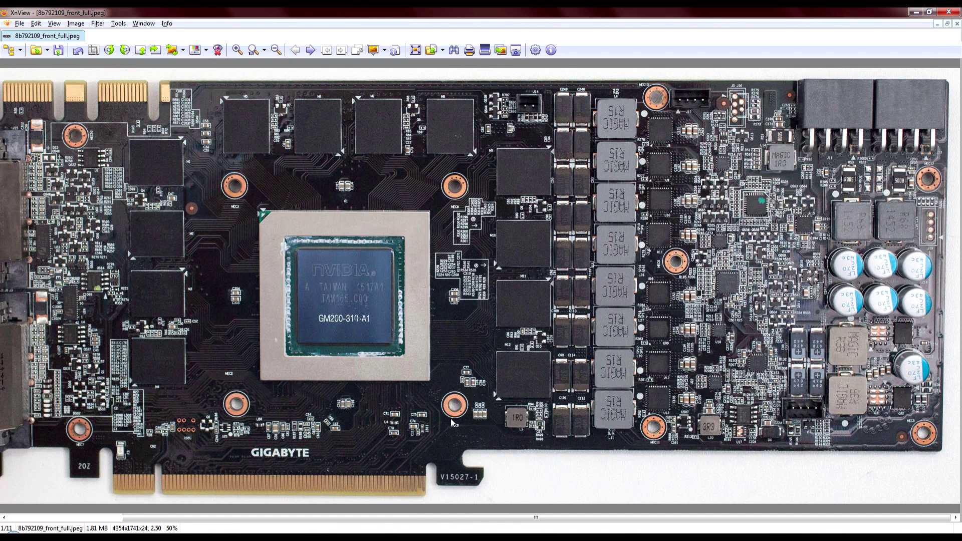
drag(514, 519, 537, 518)
drag(326, 517, 206, 518)
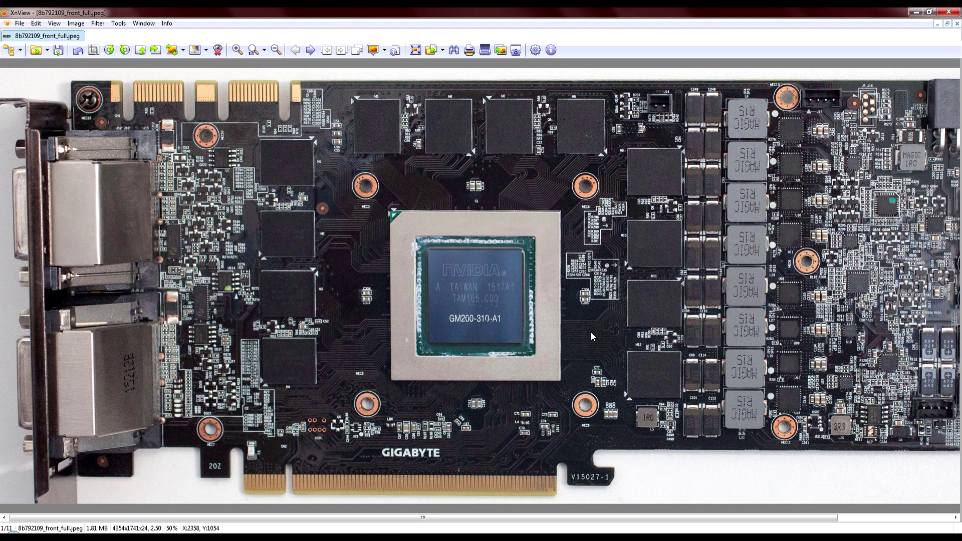
drag(363, 519, 475, 519)
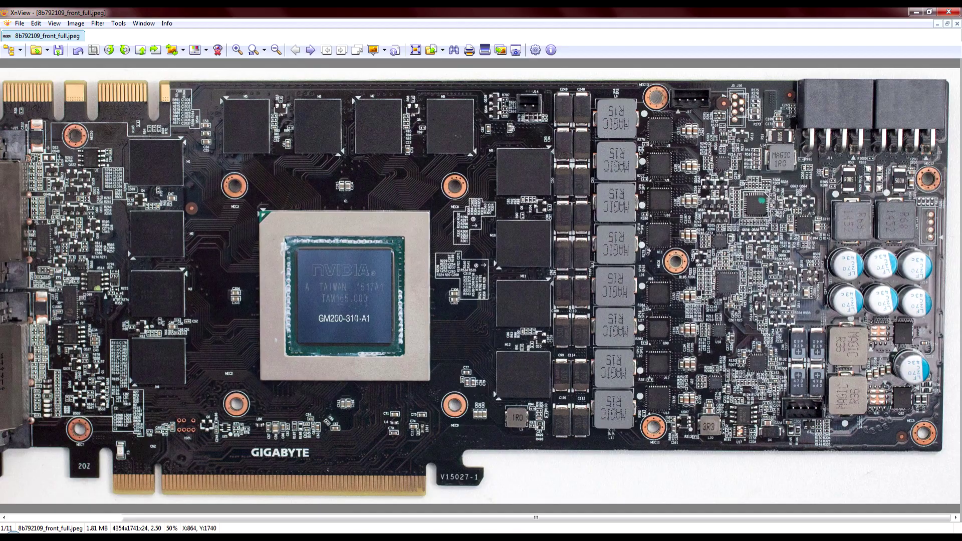
click(508, 507)
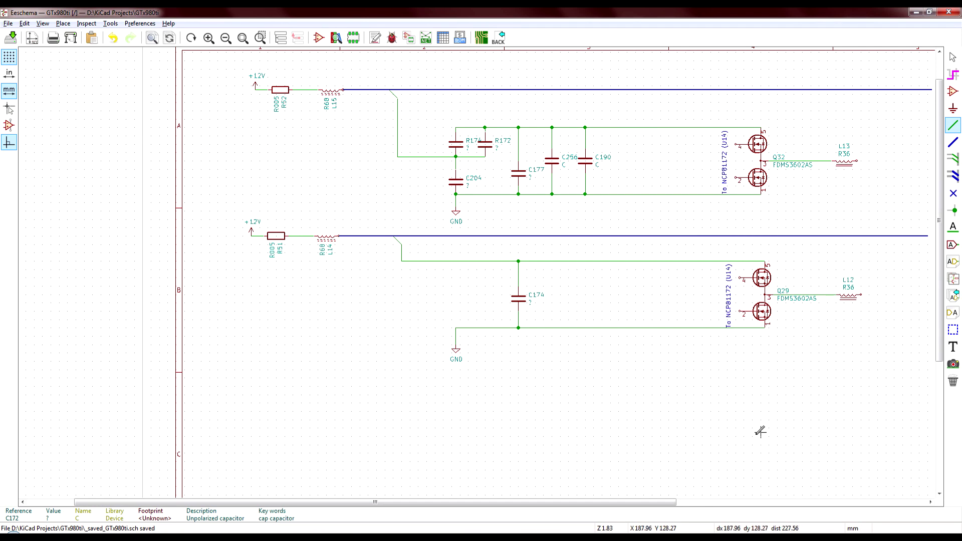
drag(666, 504, 771, 508)
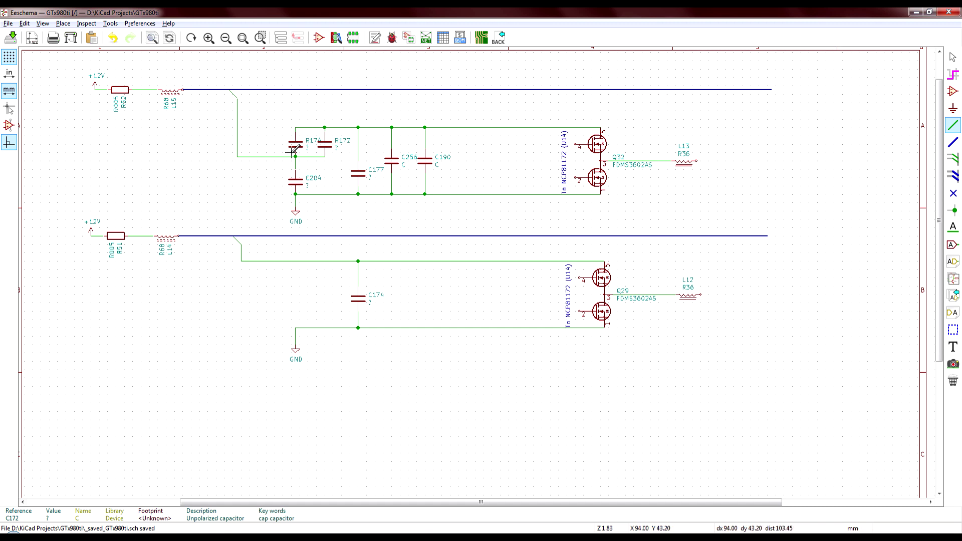
Step: Delete R174 and R172 and place a single resistor R in the gap above C204
key(Delete)
key(Delete)
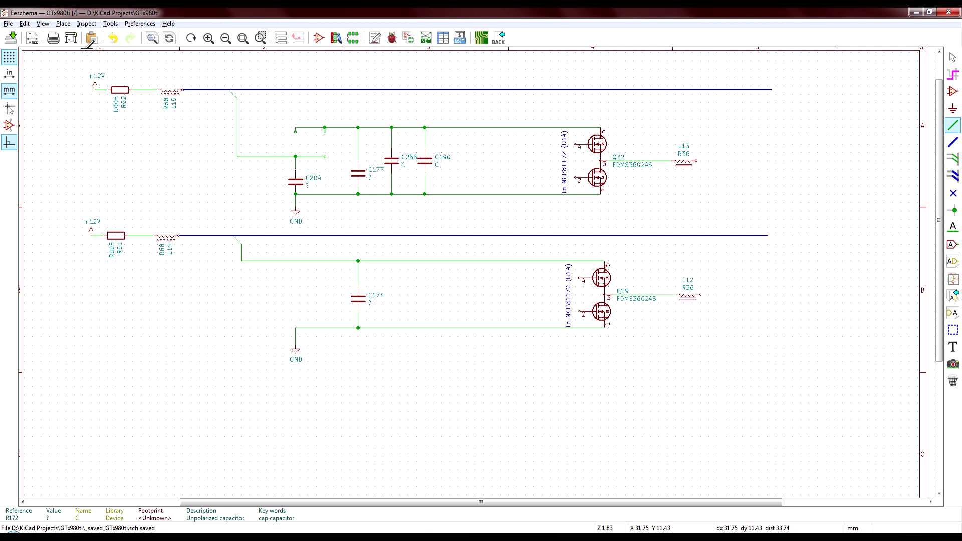
click(66, 26)
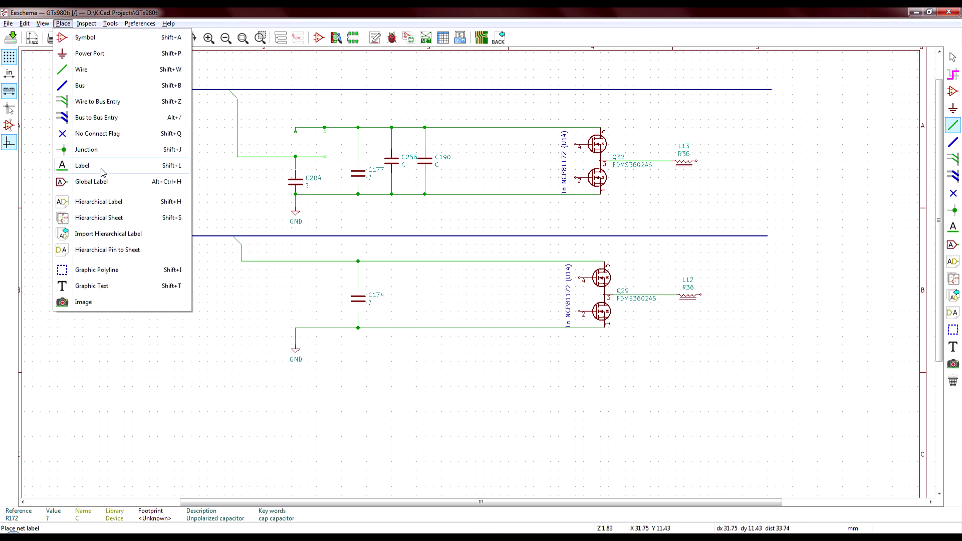
click(85, 37)
click(300, 135)
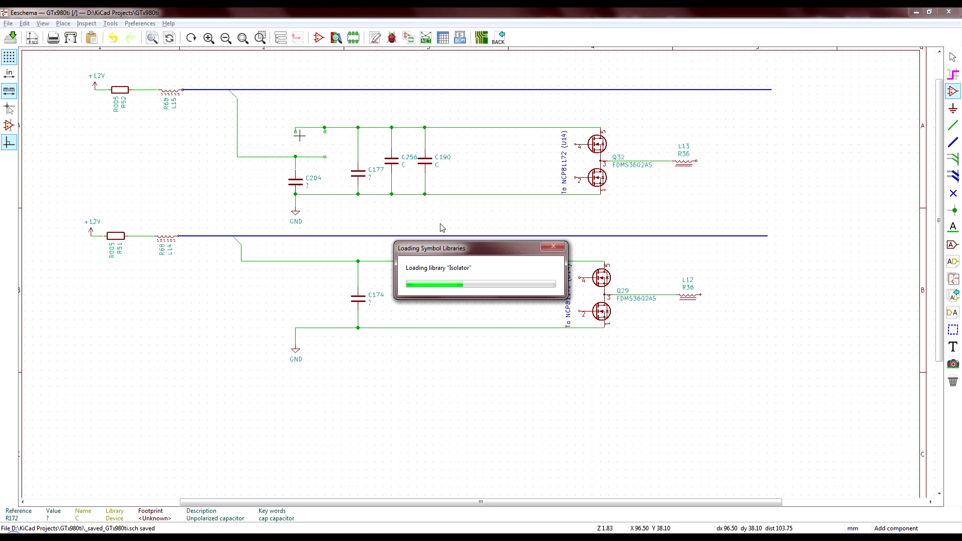
text(r)
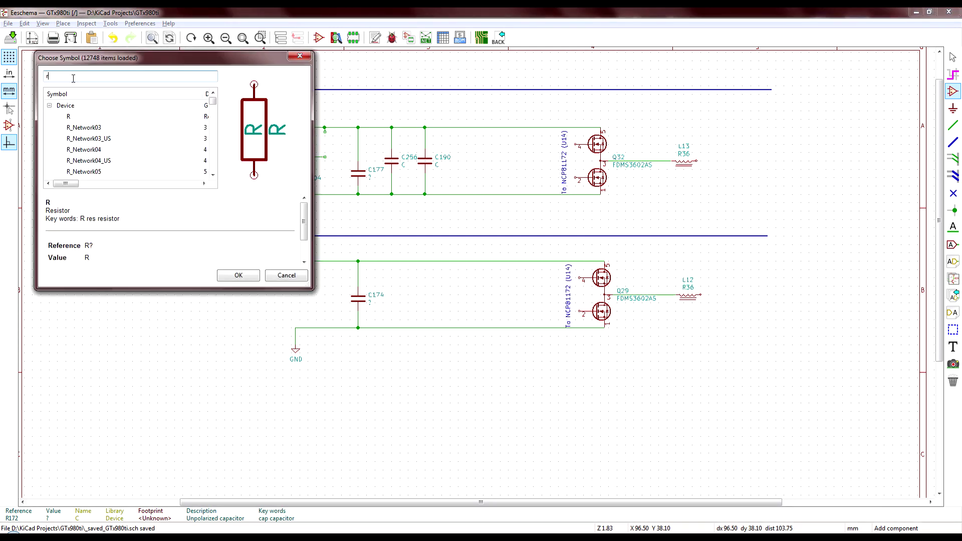
click(235, 275)
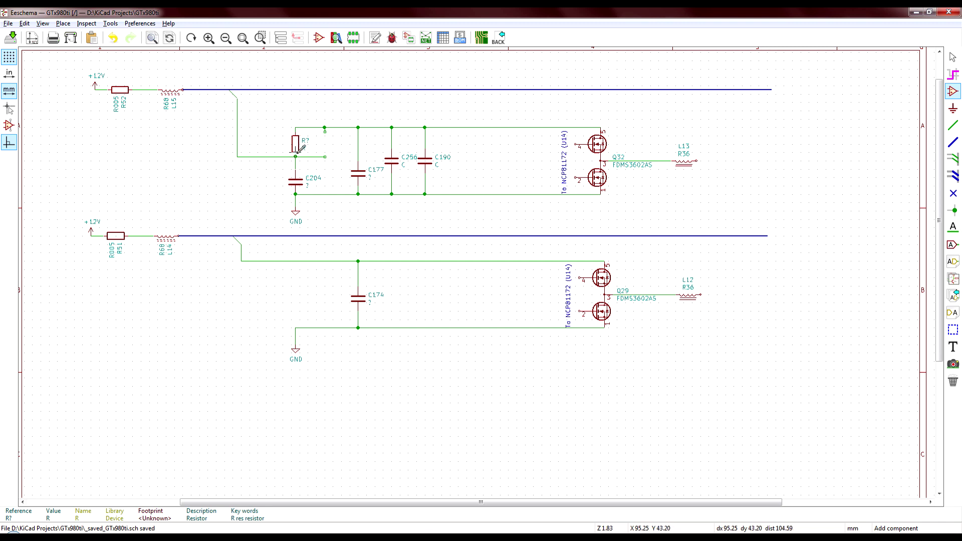
click(298, 140)
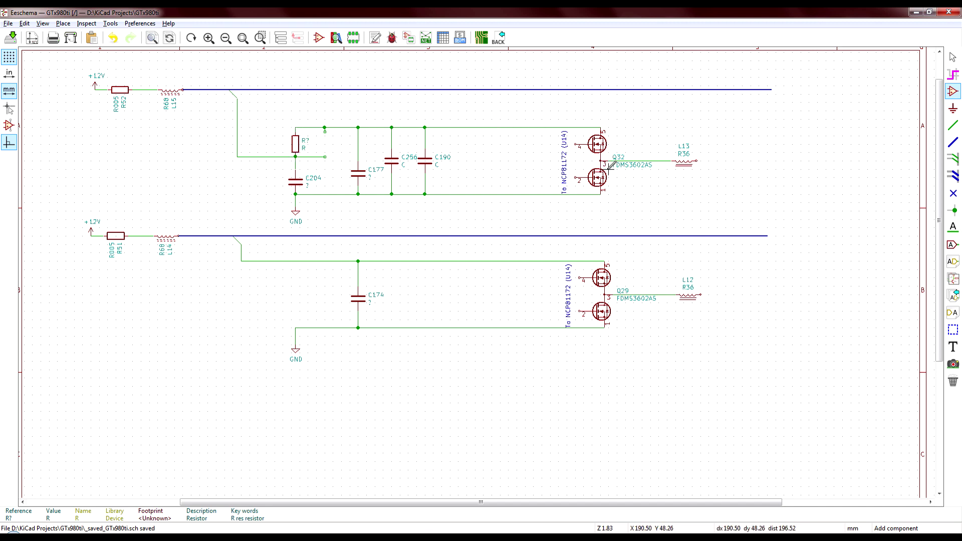
Step: Switch to XnView to view the full front board photo 8b792109_front_full.jpeg
key(alt+Tab)
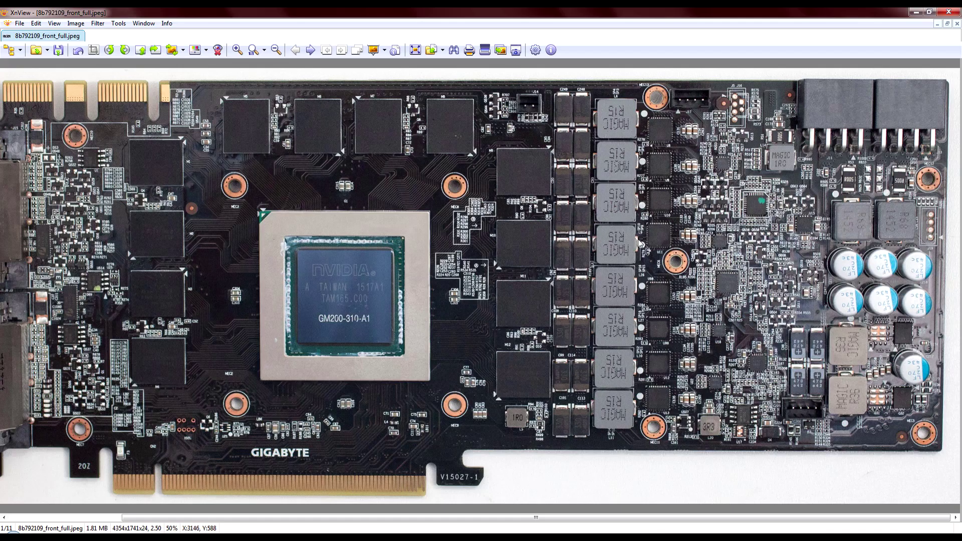